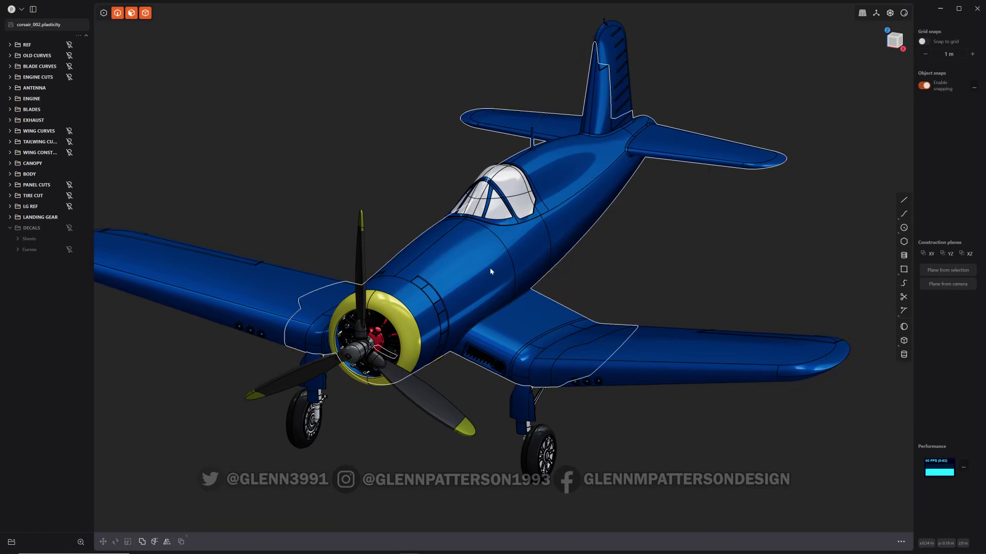
- Clear the plane's selection and turn on visibility for the DECALS folder
{"action": "middle_click_drag", "start_coordinate": [491, 271], "coordinate": [477, 313]}
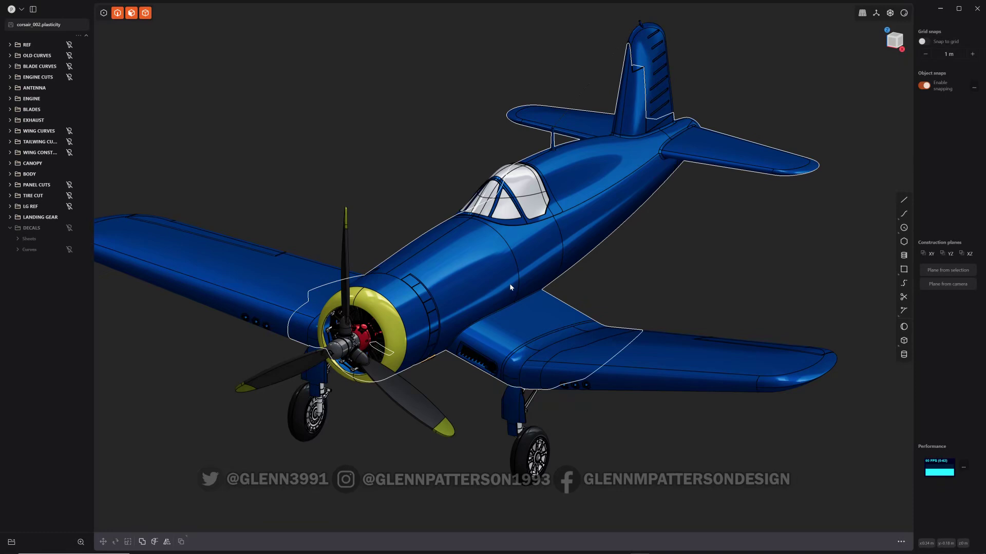
{"action": "left_click", "coordinate": [132, 154]}
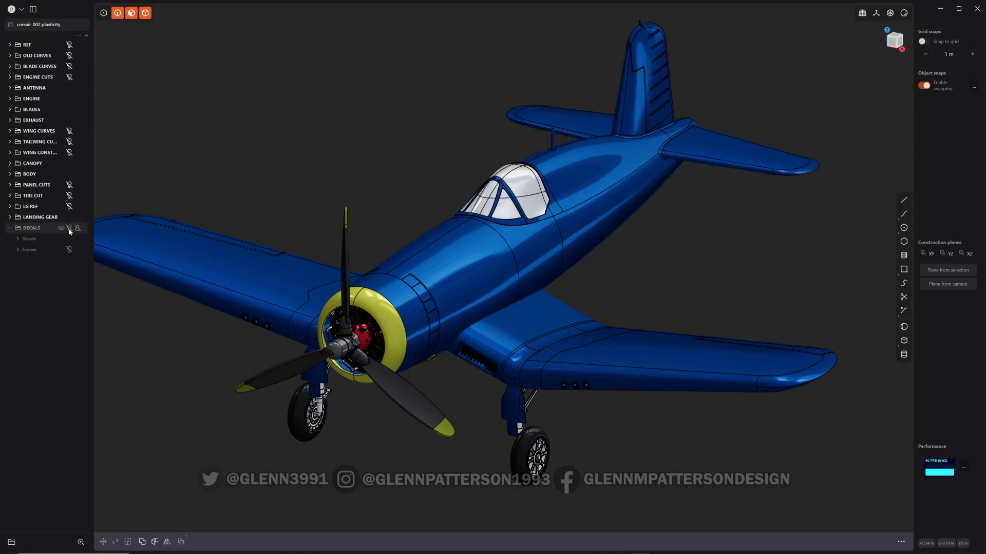
{"action": "left_click", "coordinate": [70, 228]}
- Inspect the insignia, stripes, 193 and 74 decals from three-quarter and Right side views
{"action": "middle_click_drag", "start_coordinate": [480, 276], "coordinate": [586, 236]}
{"action": "scroll", "coordinate": [583, 234], "scroll_direction": "up", "scroll_amount": 2}
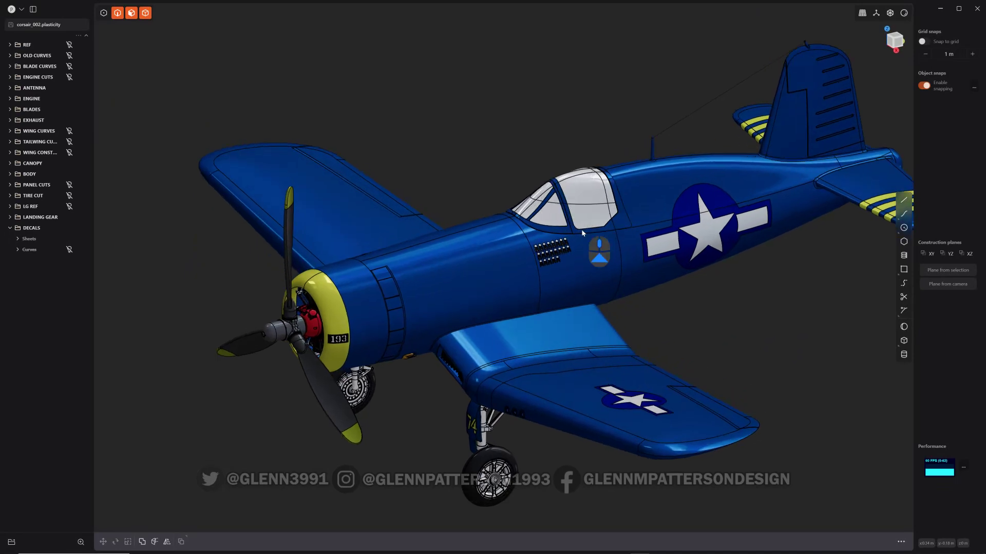
{"action": "scroll", "coordinate": [583, 233], "scroll_direction": "up", "scroll_amount": 5}
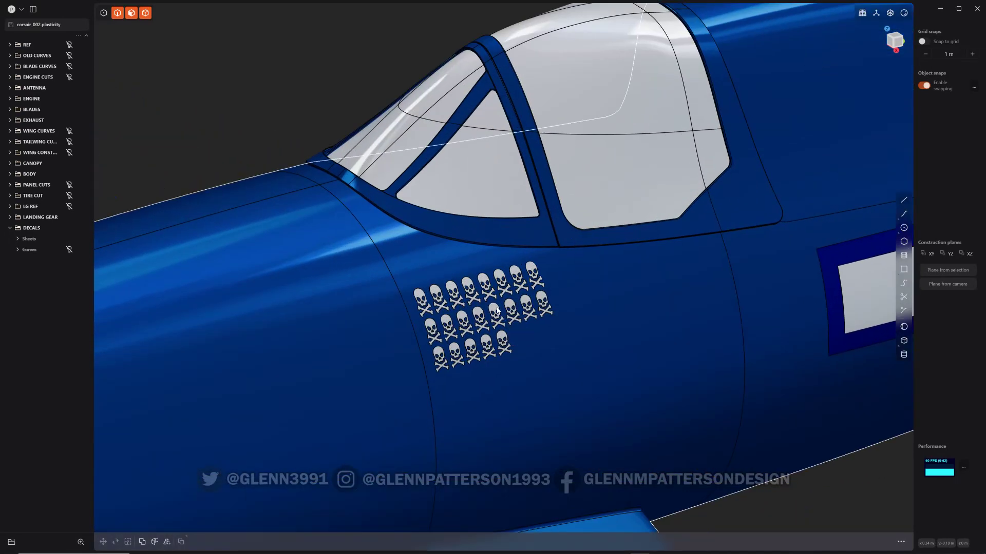
{"action": "scroll", "coordinate": [493, 317], "scroll_direction": "down", "scroll_amount": 6}
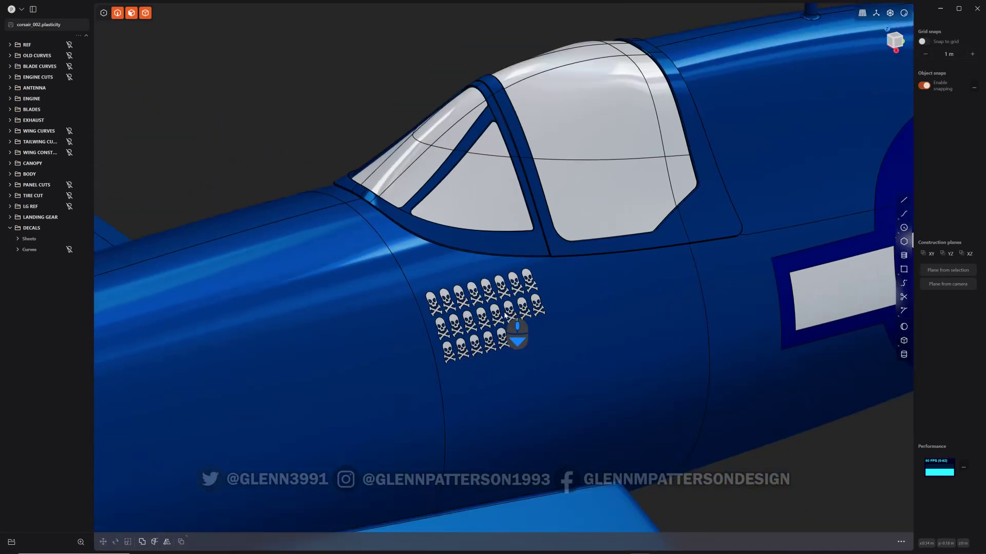
{"action": "middle_click_drag", "start_coordinate": [507, 314], "coordinate": [522, 294]}
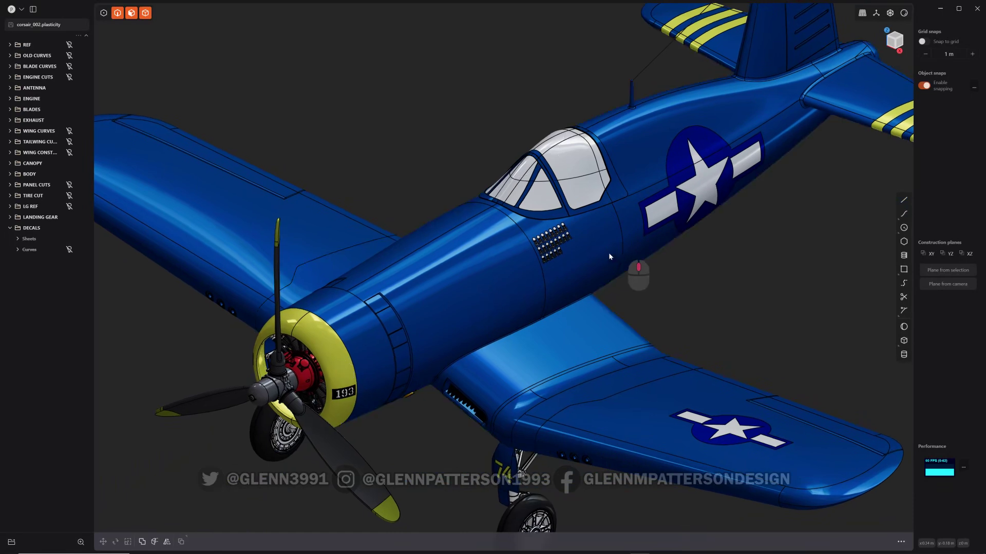
{"action": "key", "text": "3"}
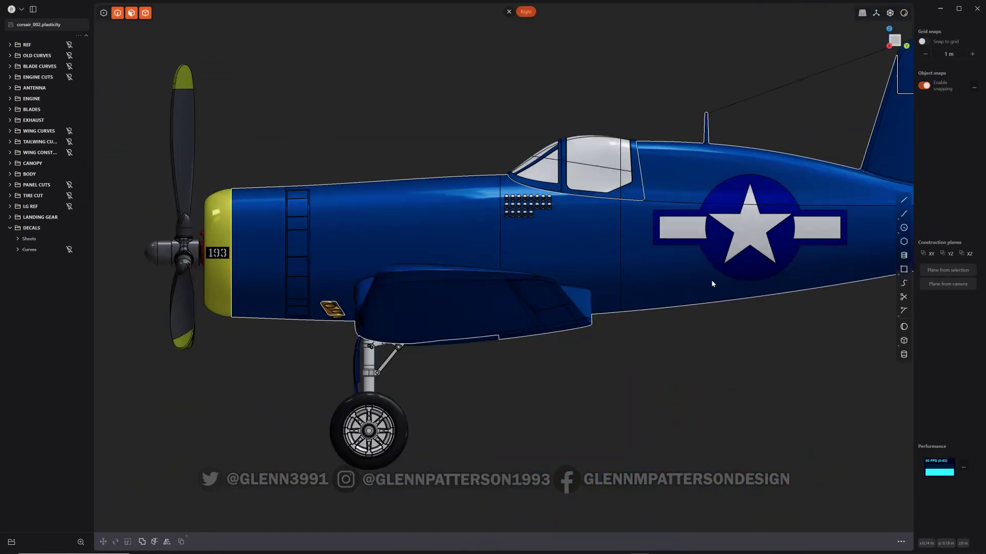
{"action": "middle_click_drag", "start_coordinate": [724, 316], "coordinate": [596, 380], "text": "shift"}
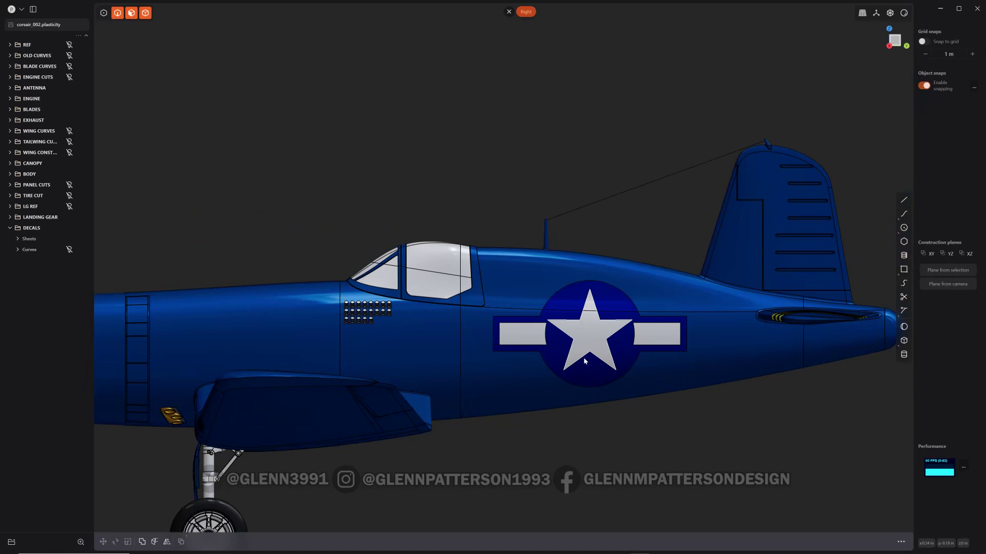
{"action": "middle_click_drag", "start_coordinate": [583, 357], "coordinate": [565, 395]}
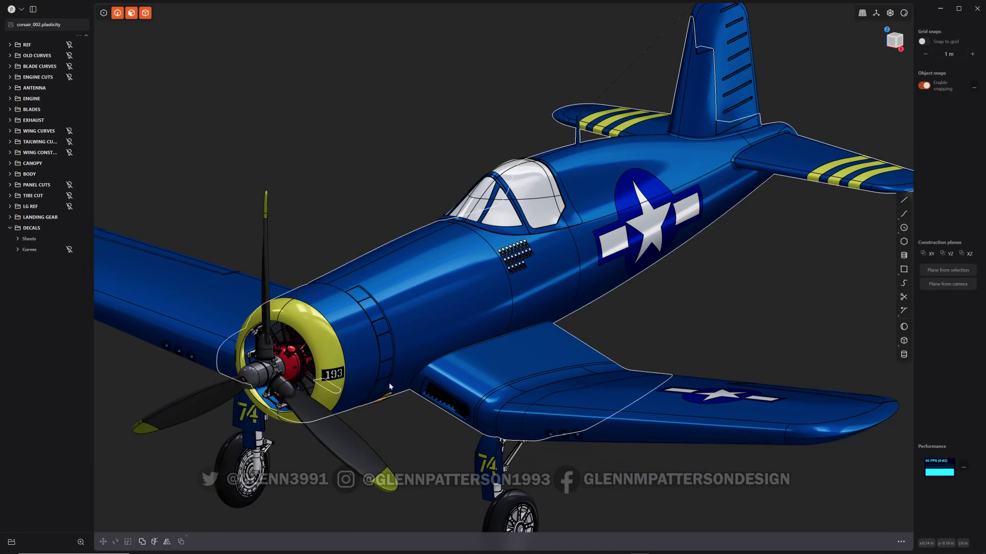
{"action": "middle_click_drag", "start_coordinate": [389, 386], "coordinate": [426, 284], "text": "shift"}
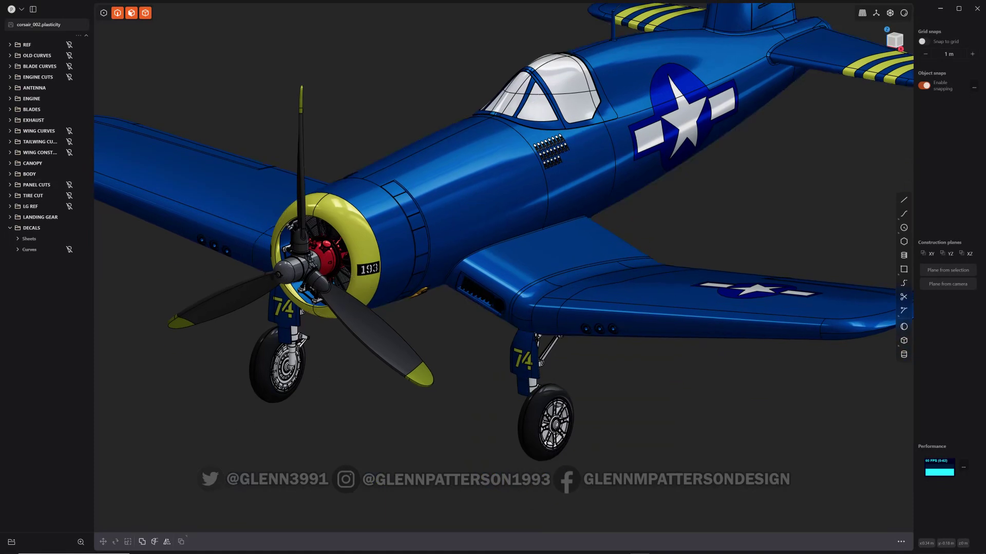
- Show the DECALS Curves and inspect them along the fuselage, tail and wings
{"action": "left_click", "coordinate": [70, 250]}
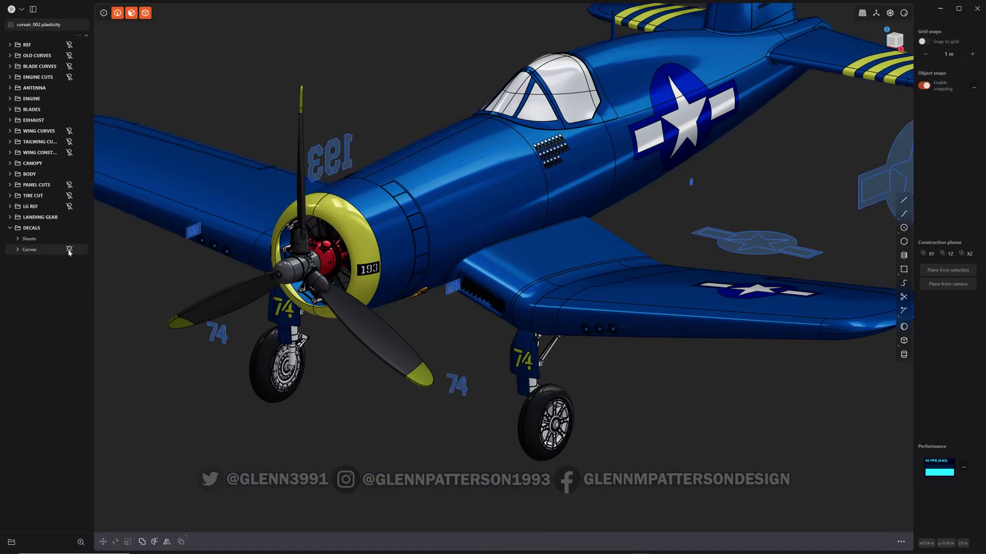
{"action": "middle_click_drag", "start_coordinate": [652, 227], "coordinate": [519, 247]}
{"action": "middle_click_drag", "start_coordinate": [759, 218], "coordinate": [513, 220], "text": "shift"}
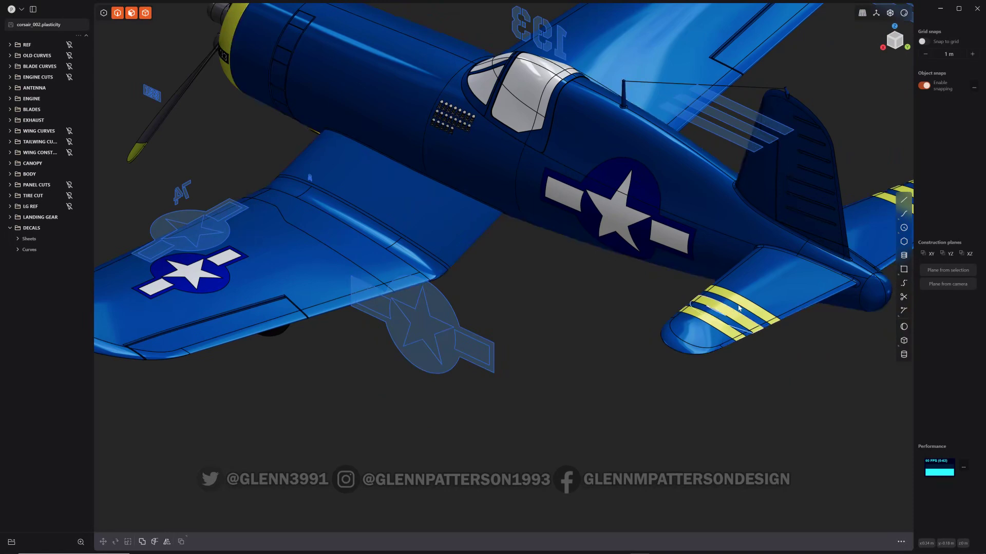
{"action": "middle_click_drag", "start_coordinate": [354, 243], "coordinate": [507, 242]}
{"action": "middle_click_drag", "start_coordinate": [235, 239], "coordinate": [468, 278]}
{"action": "middle_click_drag", "start_coordinate": [733, 167], "coordinate": [799, 165]}
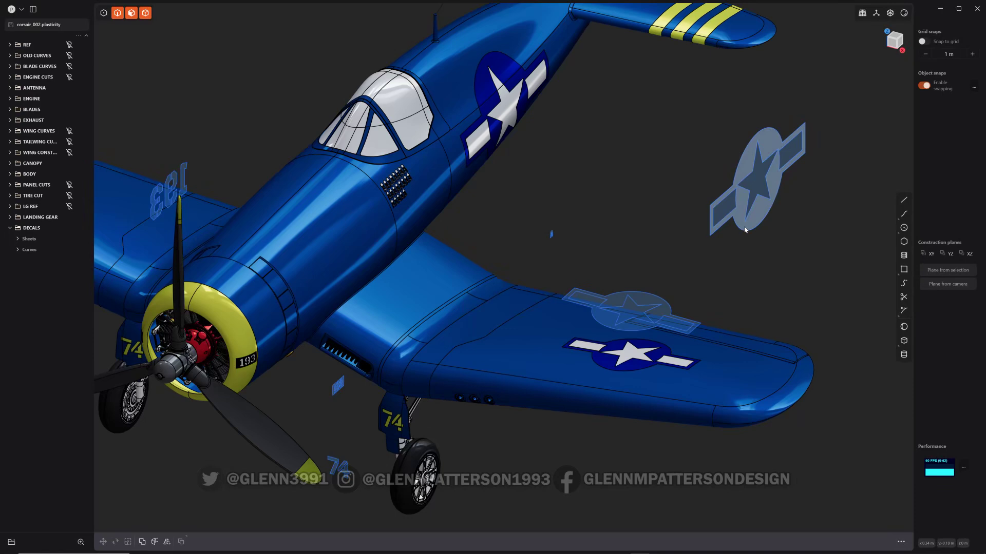
{"action": "middle_click_drag", "start_coordinate": [517, 204], "coordinate": [596, 126], "text": "shift"}
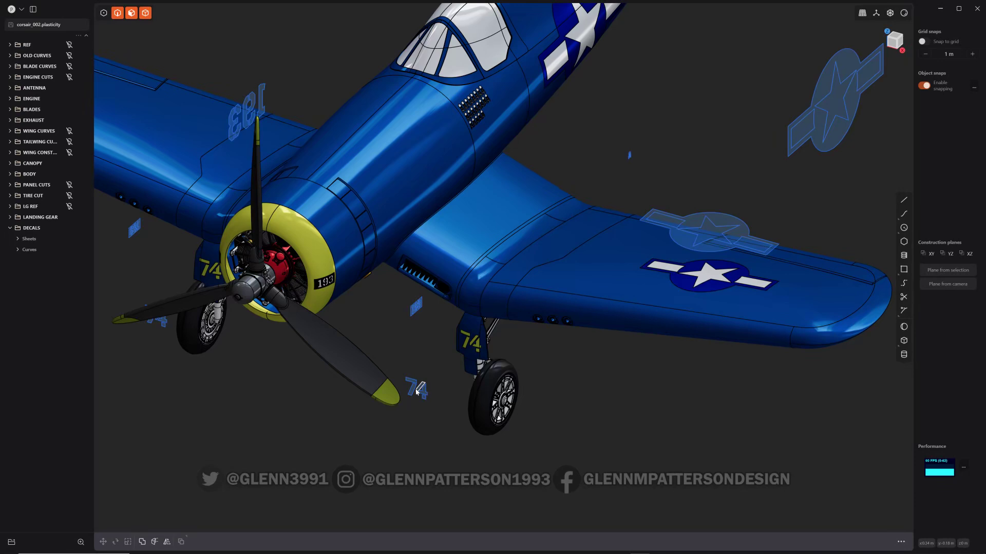
- Inspect the star decal curve from the front and opposite side, then go to Illustrator
{"action": "middle_click_drag", "start_coordinate": [475, 257], "coordinate": [506, 282]}
{"action": "mouse_move", "coordinate": [466, 227]}
{"action": "middle_mouse_down"}
{"action": "mouse_move", "coordinate": [487, 230]}
{"action": "mouse_move", "coordinate": [474, 239]}
{"action": "middle_mouse_up"}
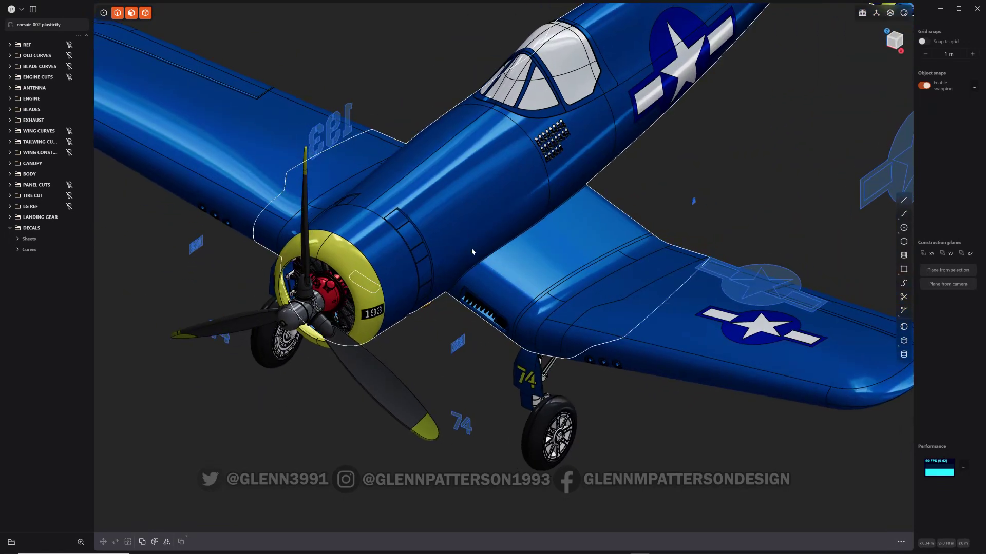
{"action": "mouse_move", "coordinate": [510, 305]}
{"action": "middle_mouse_down"}
{"action": "mouse_move", "coordinate": [576, 243]}
{"action": "mouse_move", "coordinate": [543, 240]}
{"action": "mouse_move", "coordinate": [501, 260]}
{"action": "mouse_move", "coordinate": [486, 292]}
{"action": "mouse_move", "coordinate": [491, 303]}
{"action": "mouse_move", "coordinate": [514, 291]}
{"action": "middle_mouse_up"}
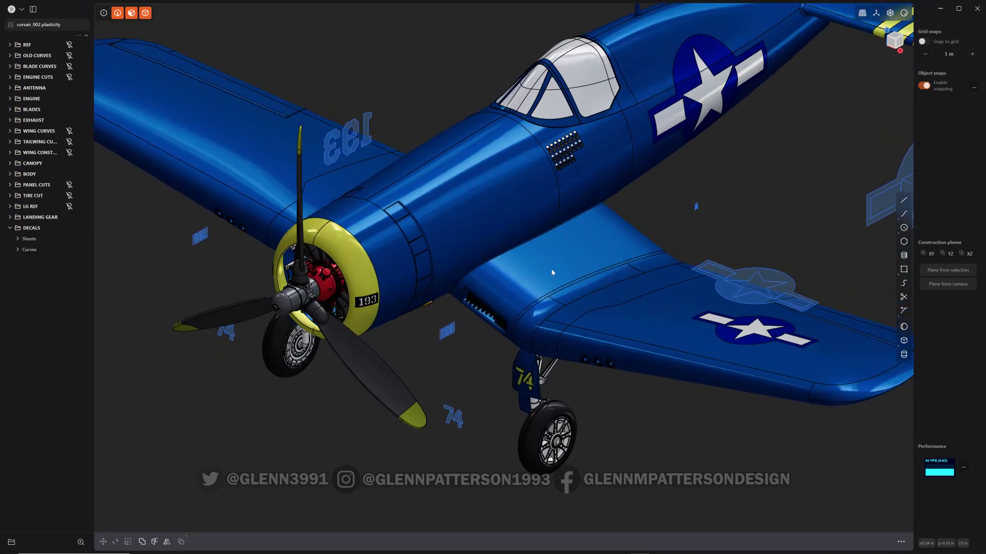
{"action": "middle_click_drag", "start_coordinate": [726, 202], "coordinate": [673, 233], "text": "shift"}
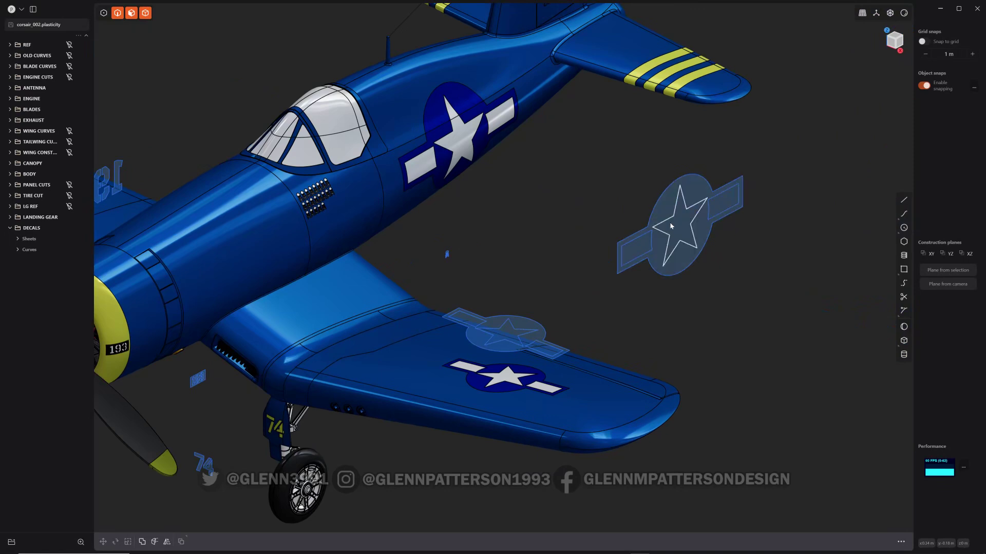
{"action": "middle_click_drag", "start_coordinate": [312, 315], "coordinate": [558, 273], "text": "shift"}
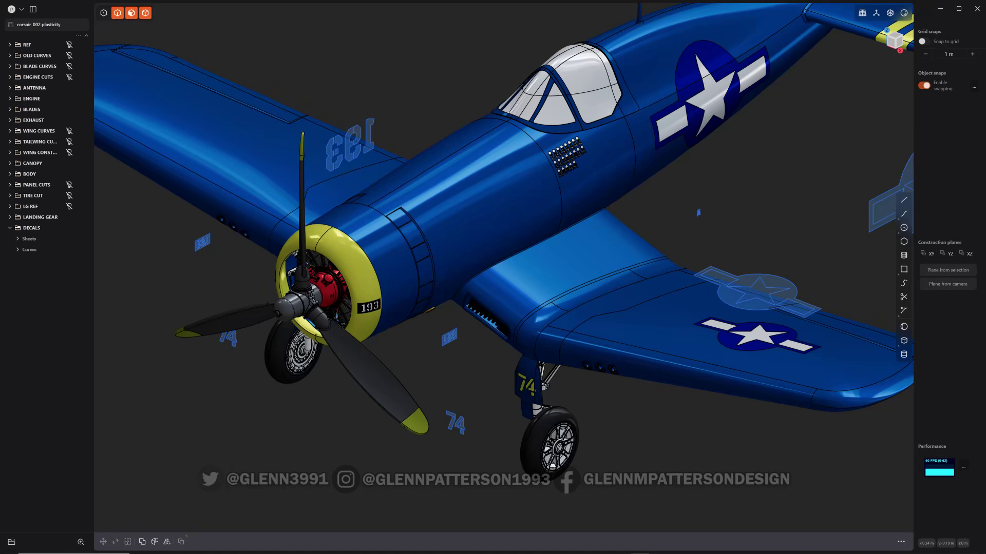
{"action": "mouse_move", "coordinate": [467, 253]}
{"action": "middle_mouse_down"}
{"action": "mouse_move", "coordinate": [627, 243]}
{"action": "mouse_move", "coordinate": [644, 227]}
{"action": "mouse_move", "coordinate": [461, 259]}
{"action": "mouse_move", "coordinate": [480, 267]}
{"action": "middle_mouse_up"}
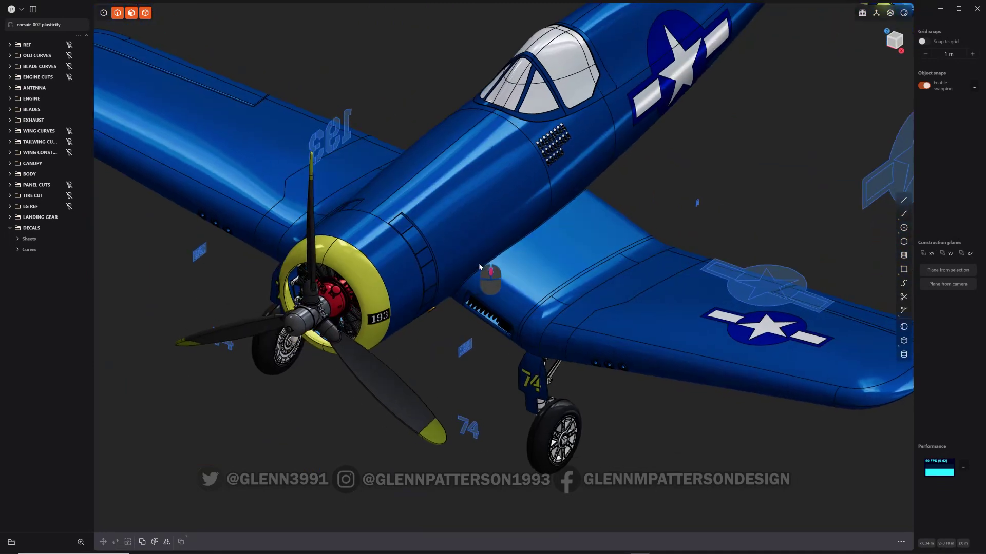
{"action": "left_click", "coordinate": [543, 547]}
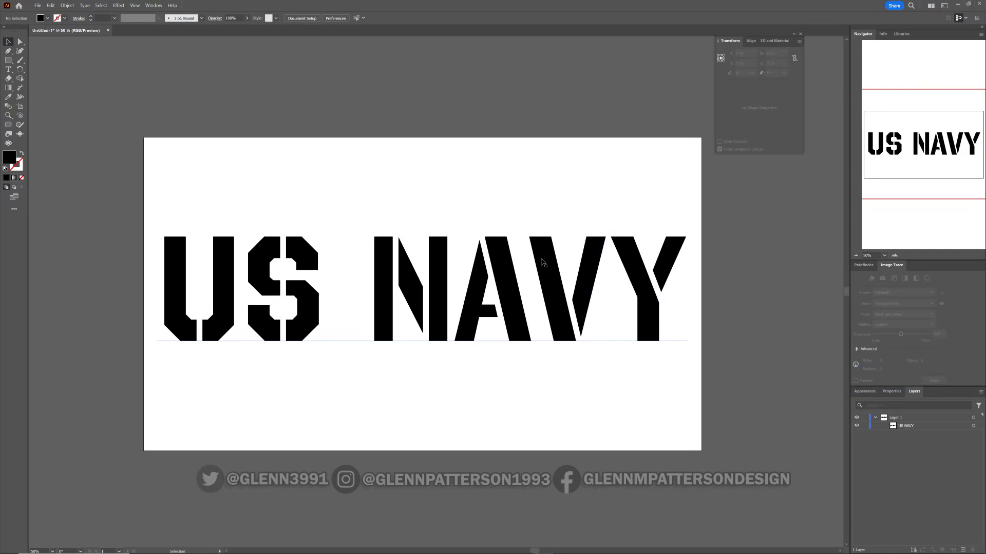
- Expand the US NAVY text into outline shapes with the Fill option turned off
{"action": "left_click", "coordinate": [410, 287]}
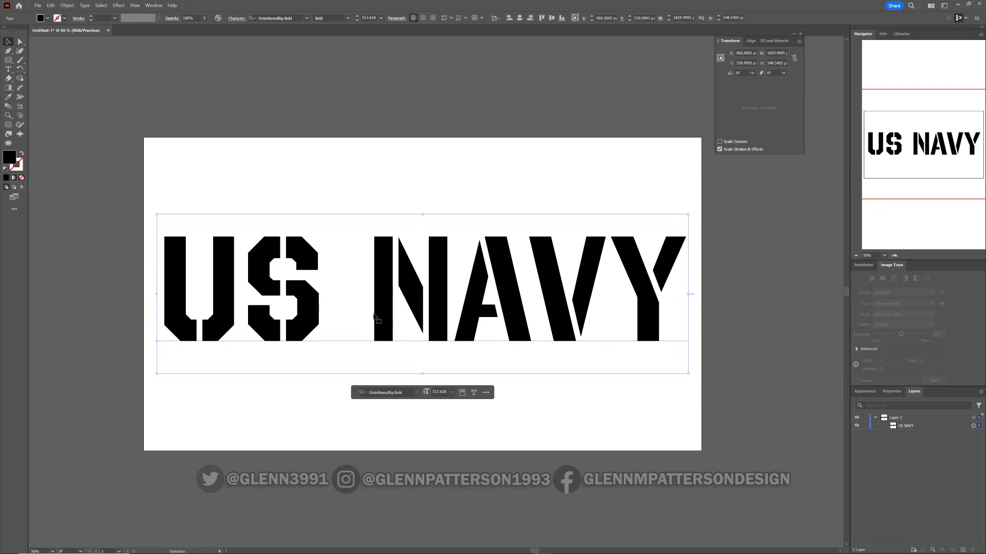
{"action": "left_click", "coordinate": [67, 6]}
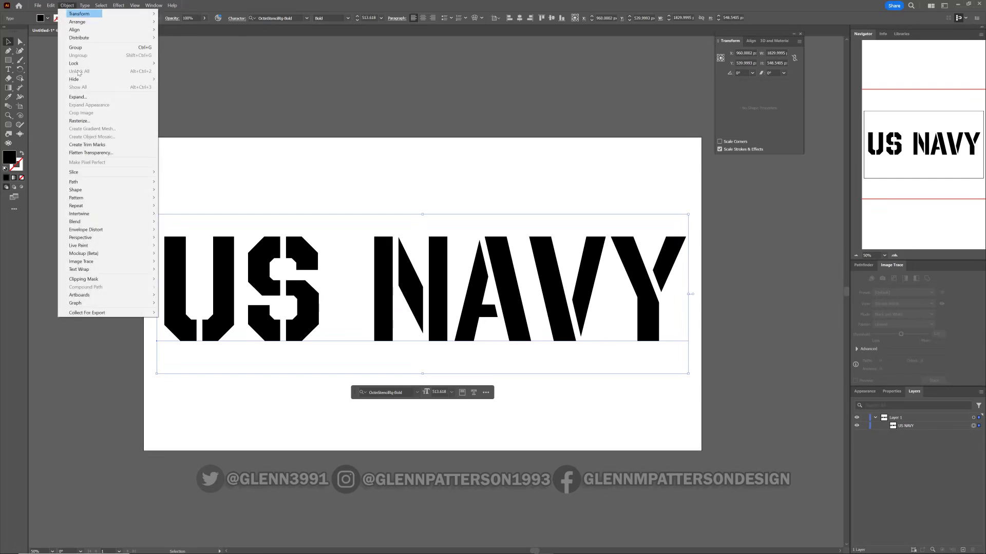
{"action": "left_click", "coordinate": [80, 98]}
{"action": "left_click", "coordinate": [240, 132]}
{"action": "left_click", "coordinate": [245, 203]}
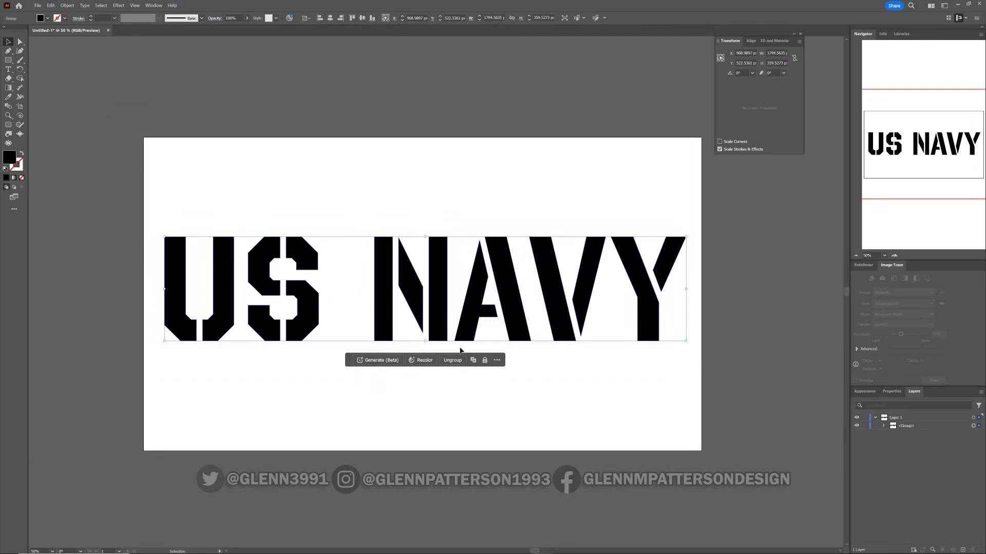
- Ungroup the letters into separate compound paths, set Fill to None, and reselect them
{"action": "left_click", "coordinate": [452, 361]}
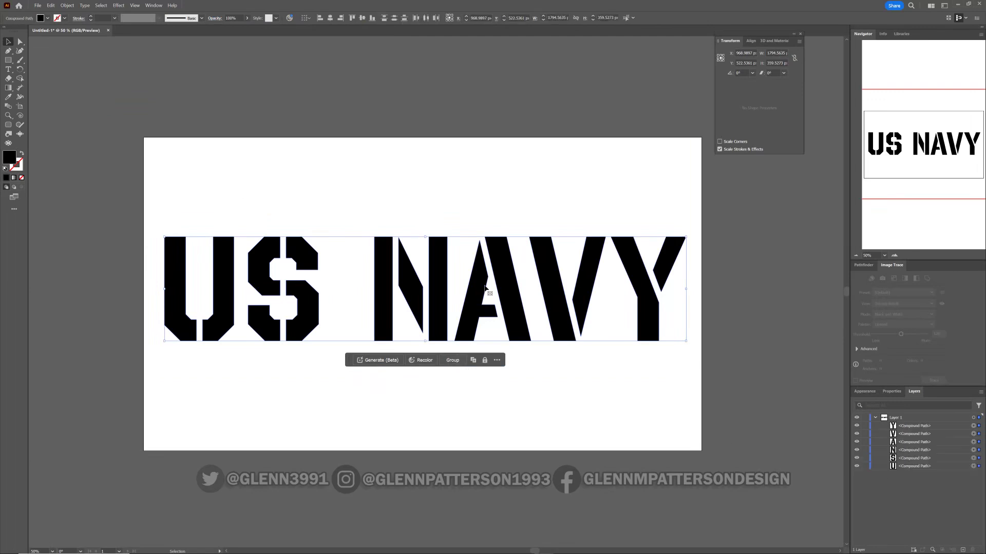
{"action": "left_click", "coordinate": [21, 178]}
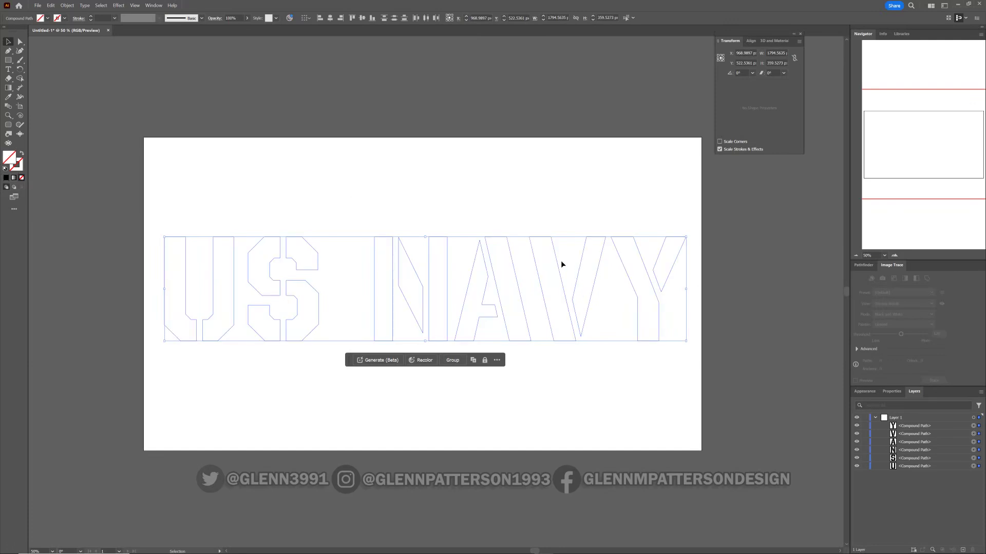
{"action": "left_click_drag", "start_coordinate": [734, 211], "coordinate": [113, 369]}
- Export the artwork as NAVY in DXF format
{"action": "left_click", "coordinate": [38, 5]}
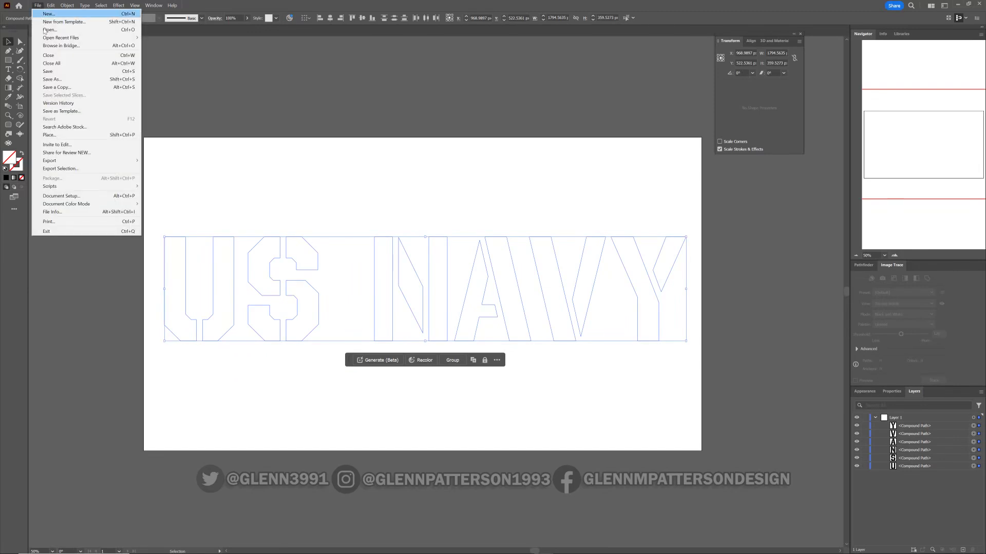
{"action": "mouse_move", "coordinate": [77, 161]}
{"action": "left_click", "coordinate": [158, 169]}
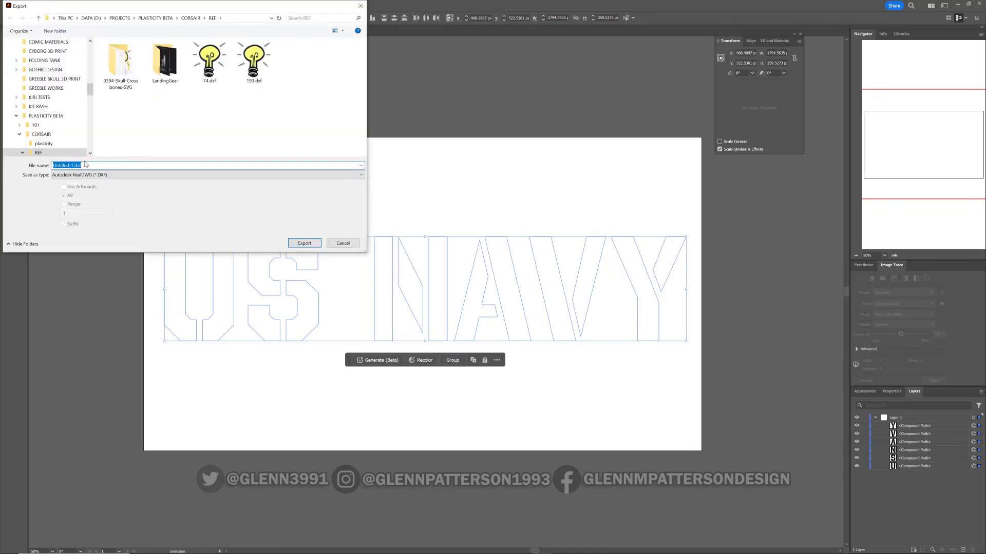
{"action": "type", "text": "NAVY"}
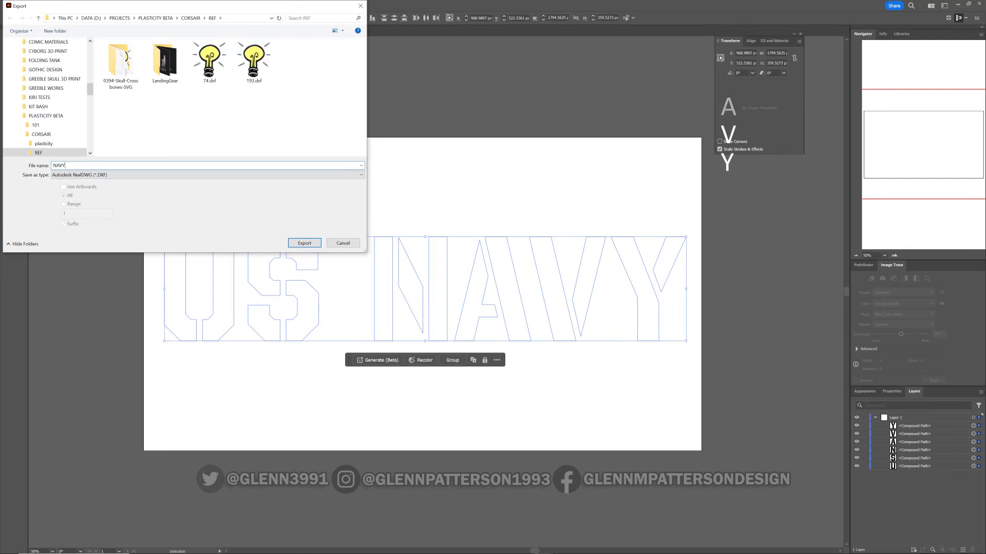
{"action": "left_click", "coordinate": [304, 244]}
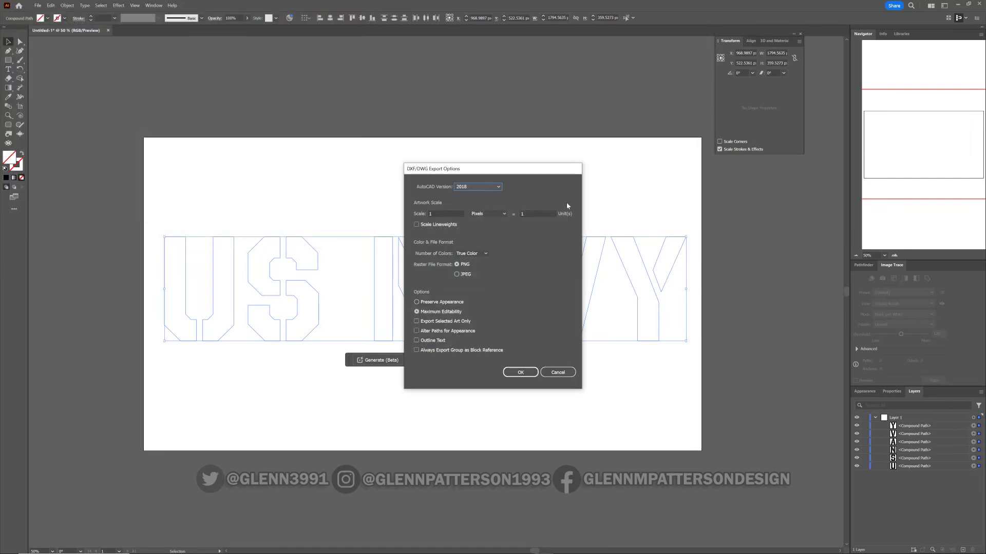
- Set the DXF/DWG export scale to 1 in Millimeters and confirm the options
{"action": "left_click", "coordinate": [488, 214]}
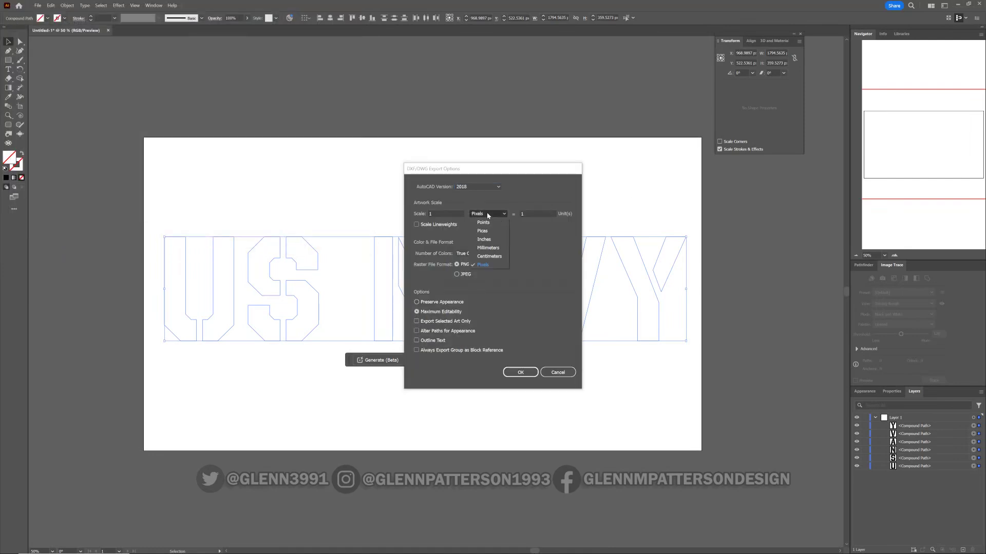
{"action": "left_click", "coordinate": [483, 247]}
{"action": "left_click", "coordinate": [455, 213]}
{"action": "type", "text": "1"}
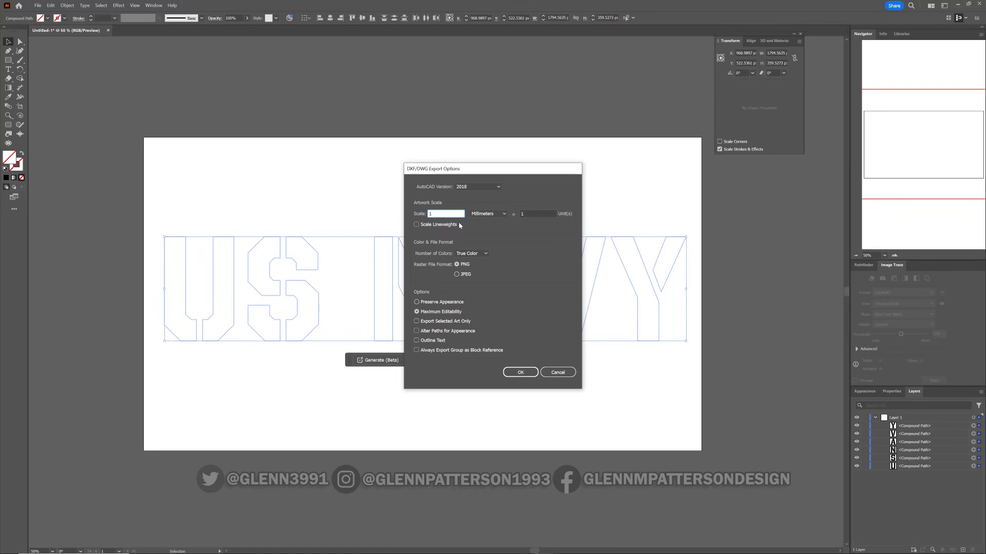
{"action": "left_click", "coordinate": [484, 214]}
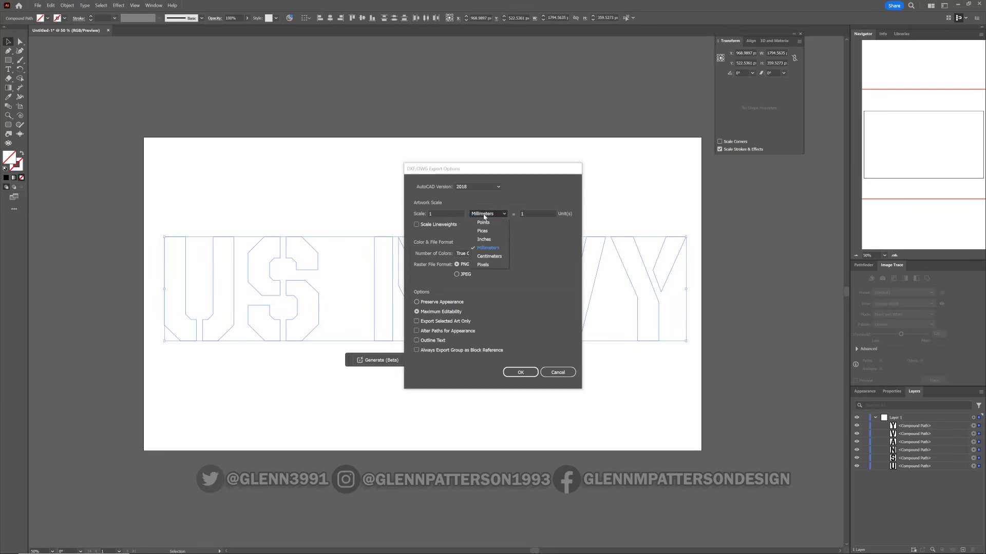
{"action": "left_click", "coordinate": [484, 215]}
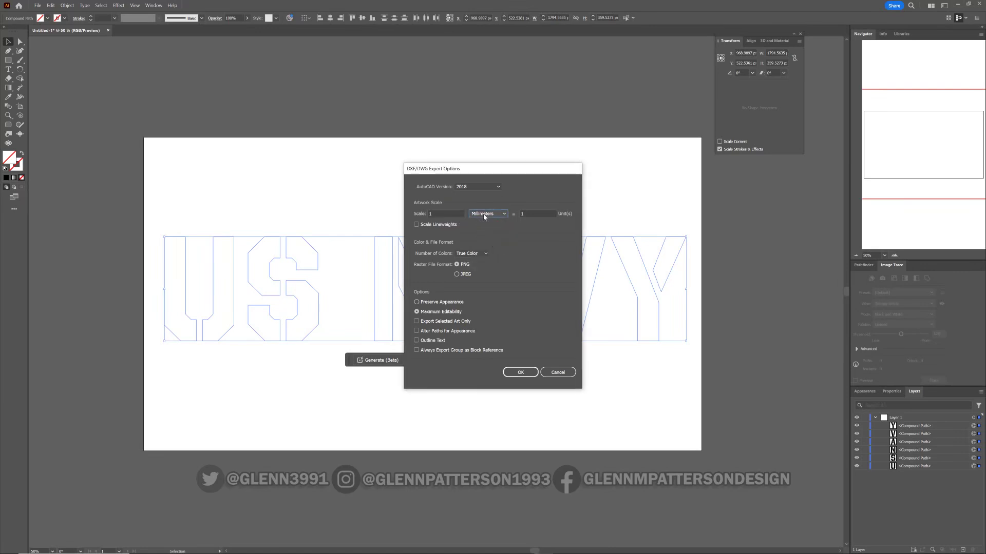
{"action": "left_click", "coordinate": [520, 373]}
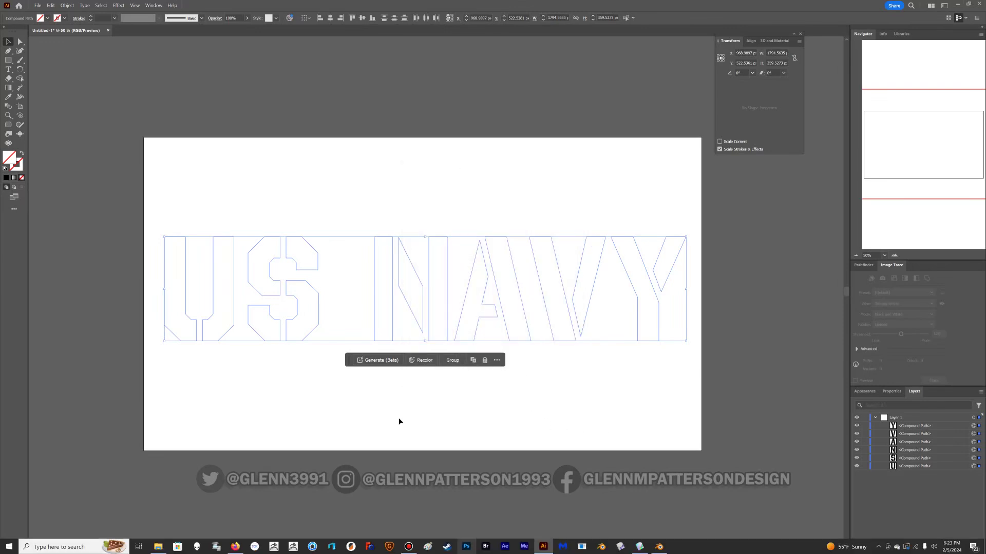
{"action": "left_click", "coordinate": [38, 5]}
{"action": "key", "text": "Escape"}
- Import NAVY.dxf into Plasticity, accepting the default import settings
{"action": "left_click", "coordinate": [639, 548]}
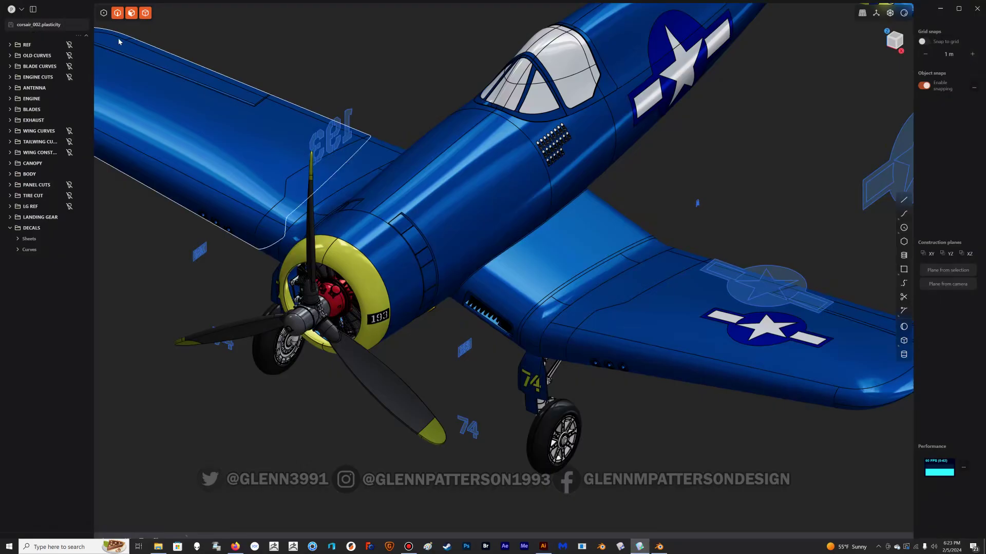
{"action": "left_click", "coordinate": [21, 9]}
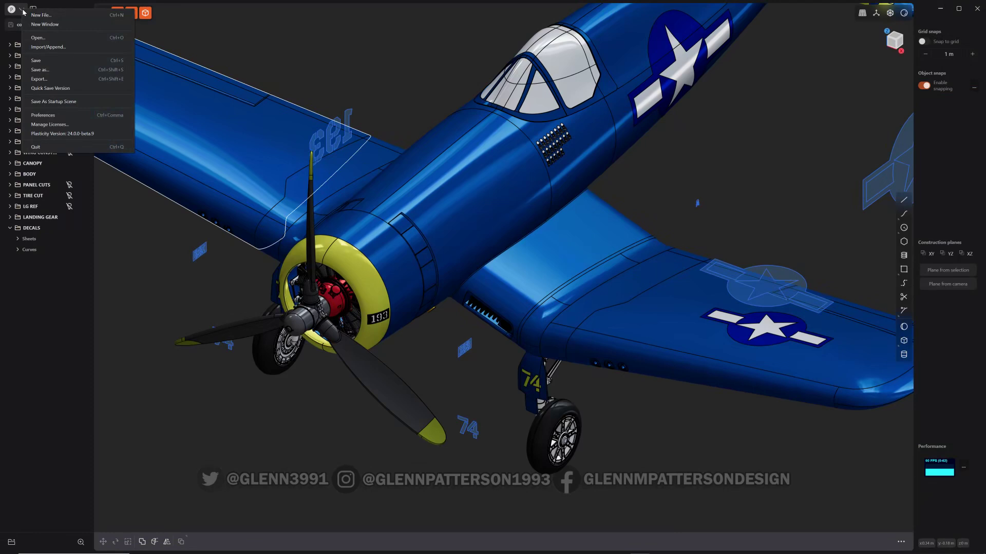
{"action": "left_click", "coordinate": [48, 47]}
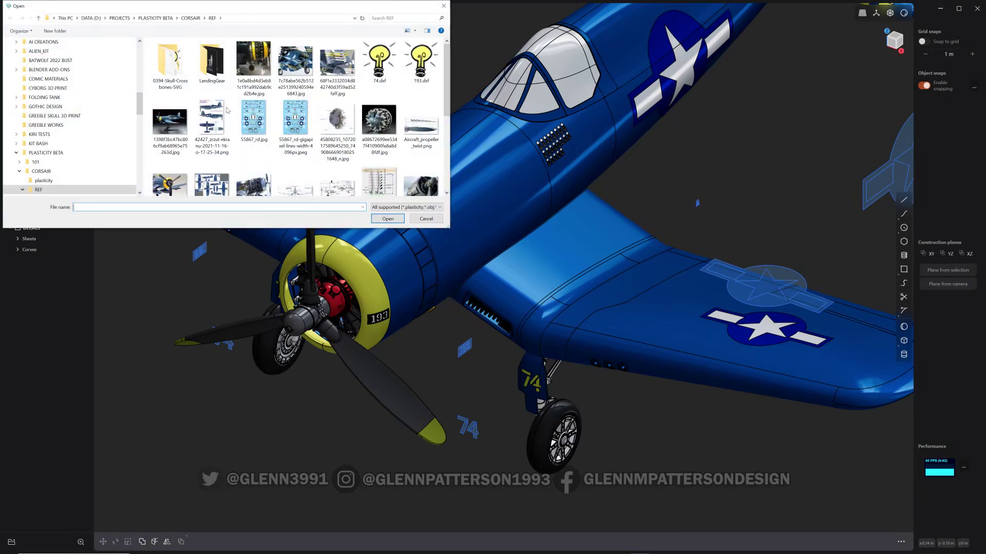
{"action": "scroll", "coordinate": [398, 108], "scroll_direction": "down", "scroll_amount": 5}
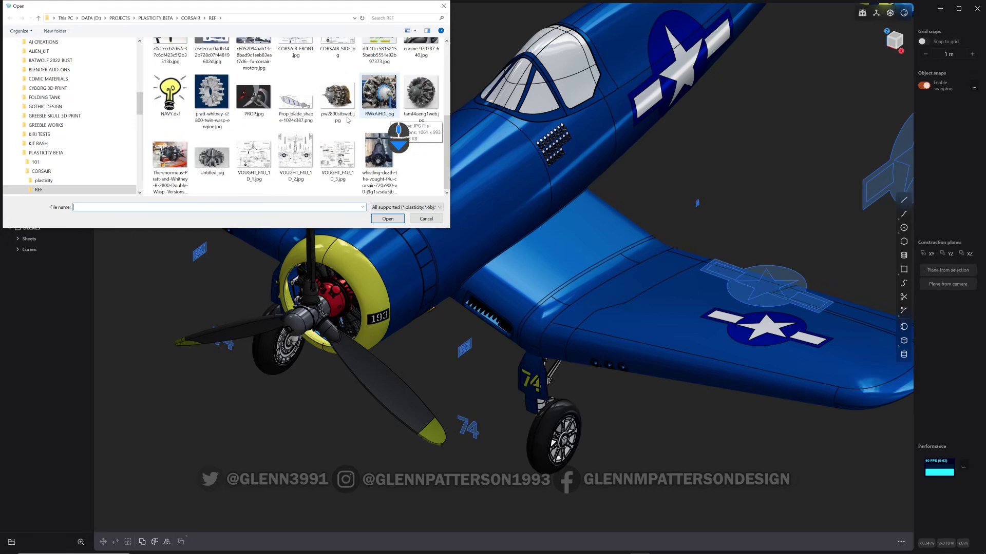
{"action": "left_click", "coordinate": [168, 98]}
{"action": "left_click", "coordinate": [388, 218]}
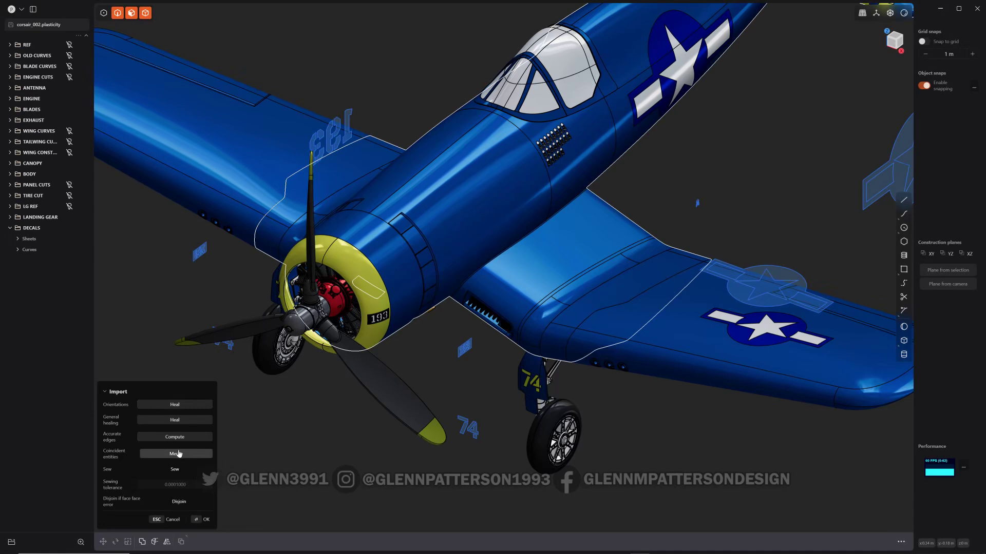
{"action": "left_click", "coordinate": [205, 520]}
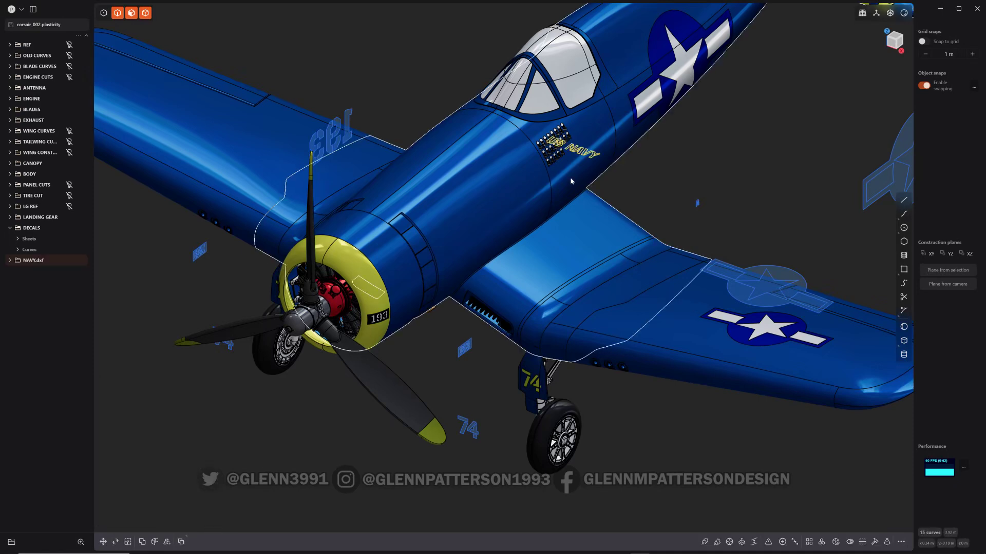
- Move the imported US NAVY lettering next to the cockpit
{"action": "key", "text": "g"}
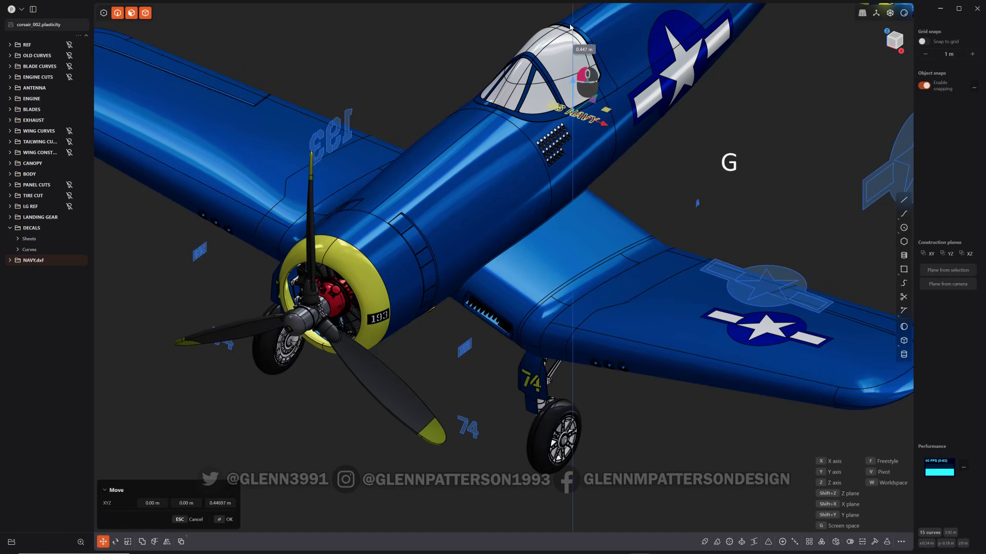
{"action": "left_click", "coordinate": [437, 71]}
{"action": "middle_click_drag", "start_coordinate": [437, 71], "coordinate": [593, 229]}
{"action": "scroll", "coordinate": [594, 231], "scroll_direction": "up", "scroll_amount": 10}
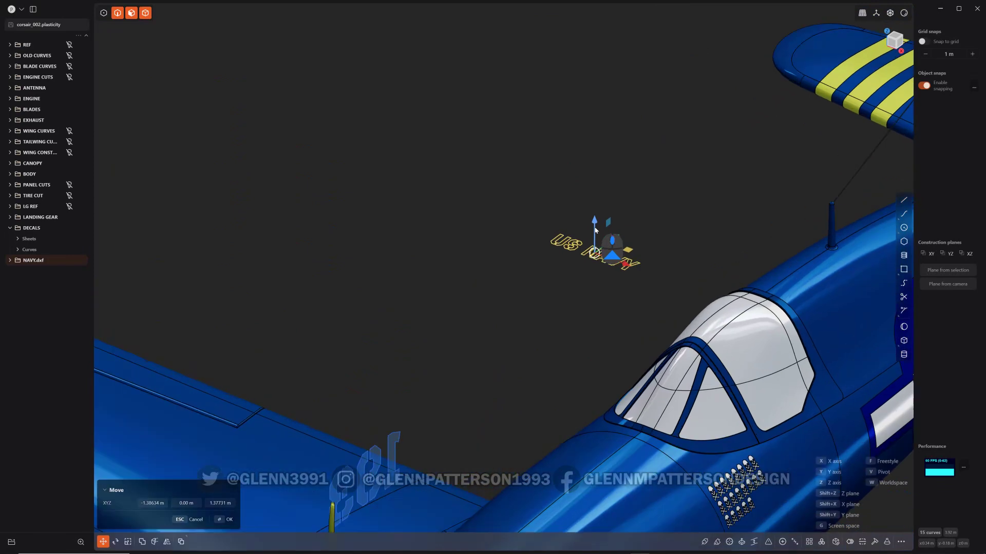
{"action": "left_click_drag", "start_coordinate": [623, 276], "coordinate": [544, 305]}
- Rotate the lettering 90° so it stands upright beside the fuselage
{"action": "key", "text": "r"}
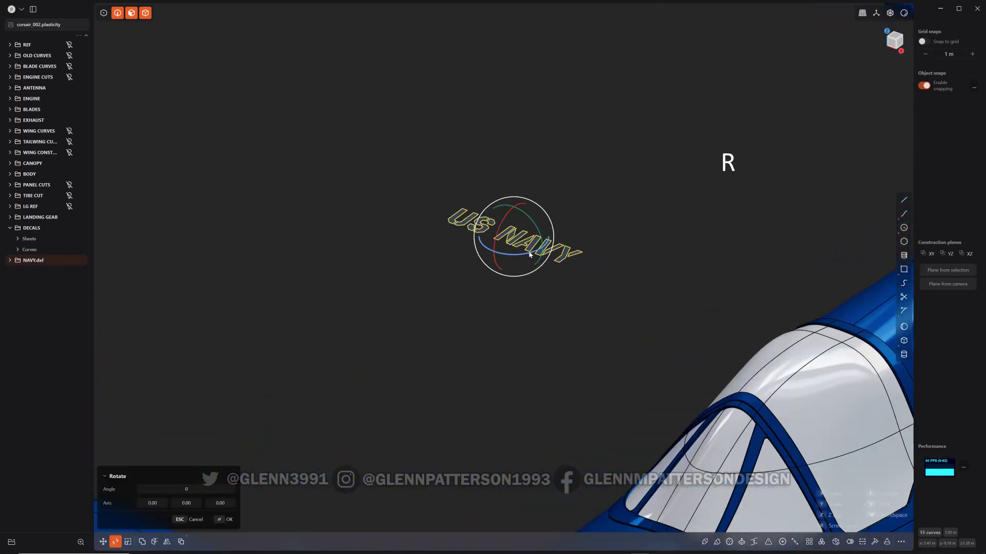
{"action": "left_click", "coordinate": [518, 258]}
{"action": "left_click_drag", "start_coordinate": [517, 259], "coordinate": [462, 350]}
{"action": "middle_click_drag", "start_coordinate": [462, 351], "coordinate": [537, 347]}
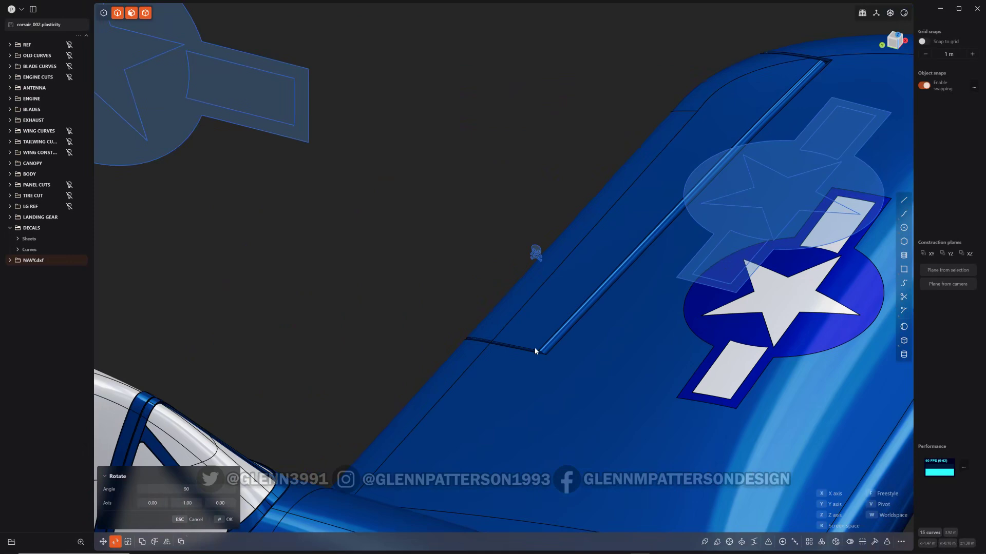
{"action": "scroll", "coordinate": [521, 372], "scroll_direction": "down", "scroll_amount": 3}
{"action": "scroll", "coordinate": [521, 369], "scroll_direction": "down", "scroll_amount": 3}
{"action": "left_click", "coordinate": [420, 354]}
{"action": "middle_click_drag", "start_coordinate": [420, 354], "coordinate": [574, 357]}
- In Left ortho view, move the lettering down along Z and back along Y
{"action": "key", "text": "ctrl+KP_3"}
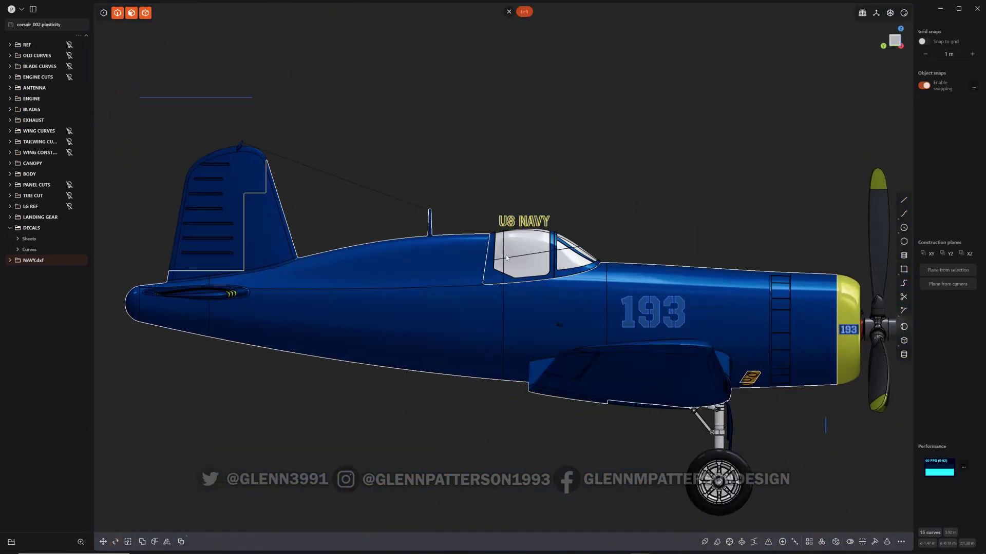
{"action": "key", "text": "g"}
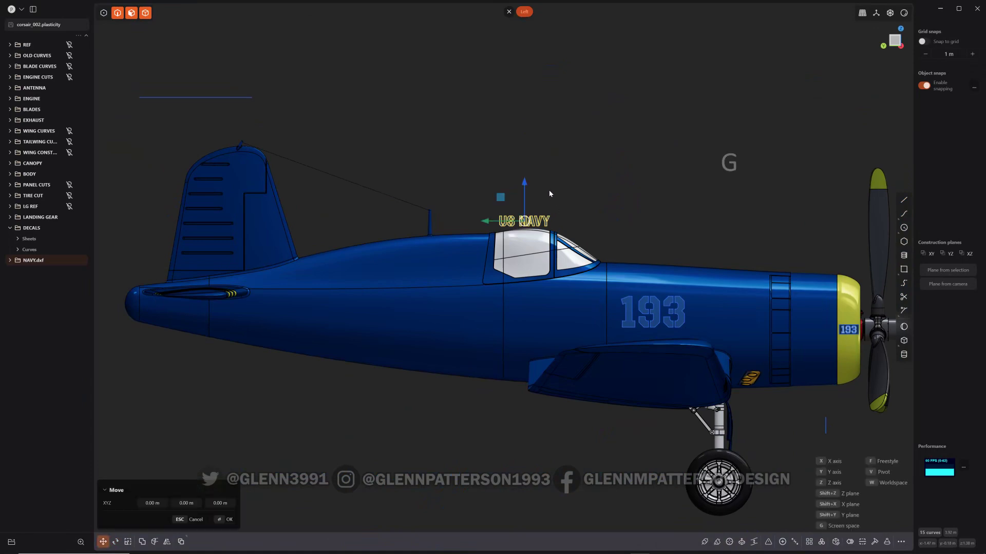
{"action": "left_click_drag", "start_coordinate": [528, 179], "coordinate": [526, 285]}
{"action": "left_click_drag", "start_coordinate": [487, 319], "coordinate": [408, 334]}
- Scale the lettering up about 3.61 times to span the fuselage side
{"action": "key", "text": "s"}
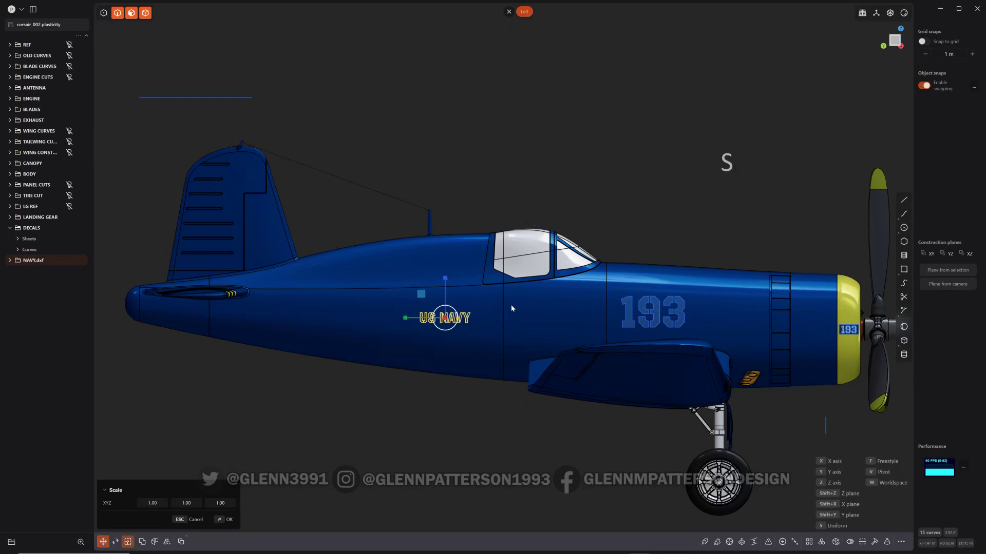
{"action": "left_click_drag", "start_coordinate": [460, 316], "coordinate": [492, 308]}
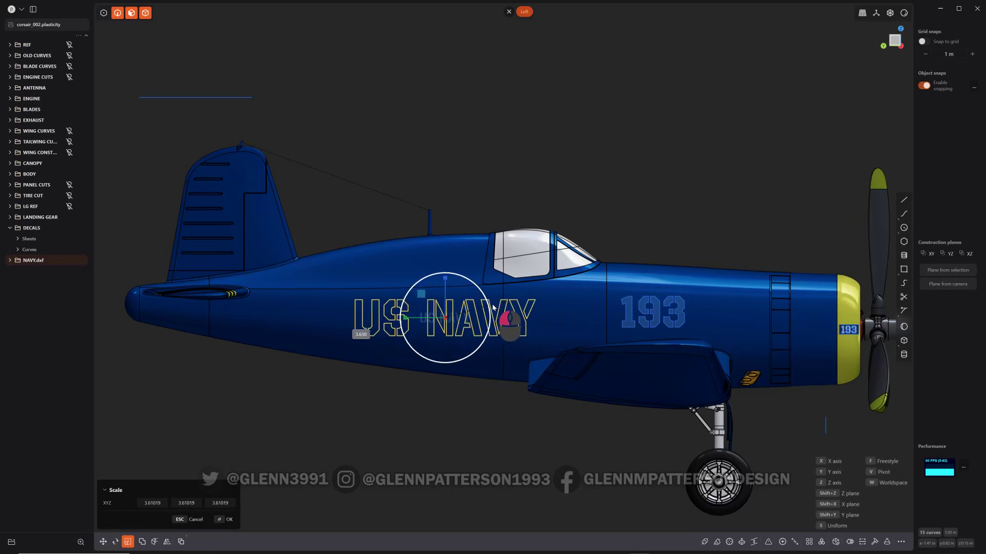
{"action": "key", "text": "Return"}
{"action": "middle_click_drag", "start_coordinate": [545, 182], "coordinate": [551, 330]}
{"action": "scroll", "coordinate": [517, 290], "scroll_direction": "up", "scroll_amount": 5}
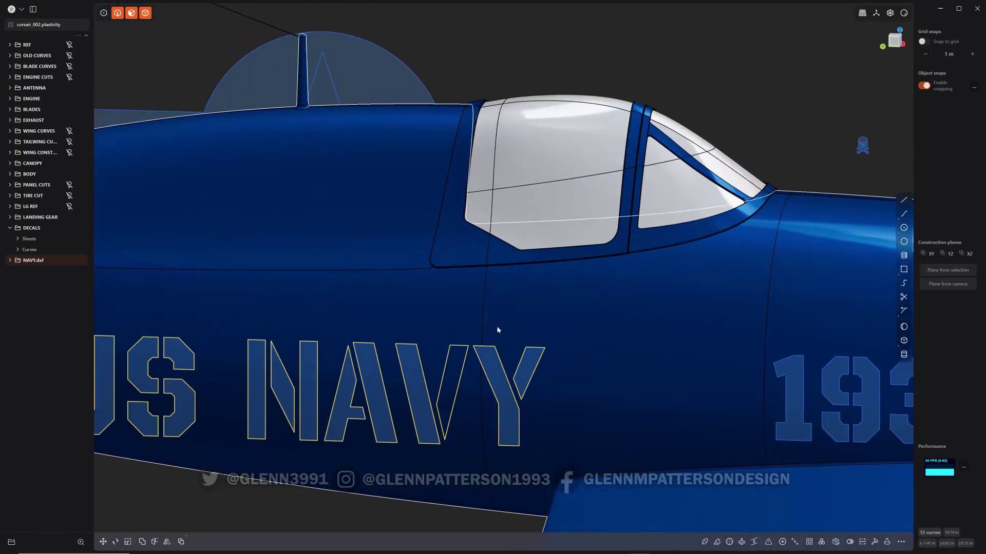
- Duplicate the two fuselage side panels under the lettering in place as Face sheet.003
{"action": "middle_click_drag", "start_coordinate": [539, 330], "coordinate": [586, 330]}
{"action": "left_click", "coordinate": [586, 329]}
{"action": "key", "text": "o"}
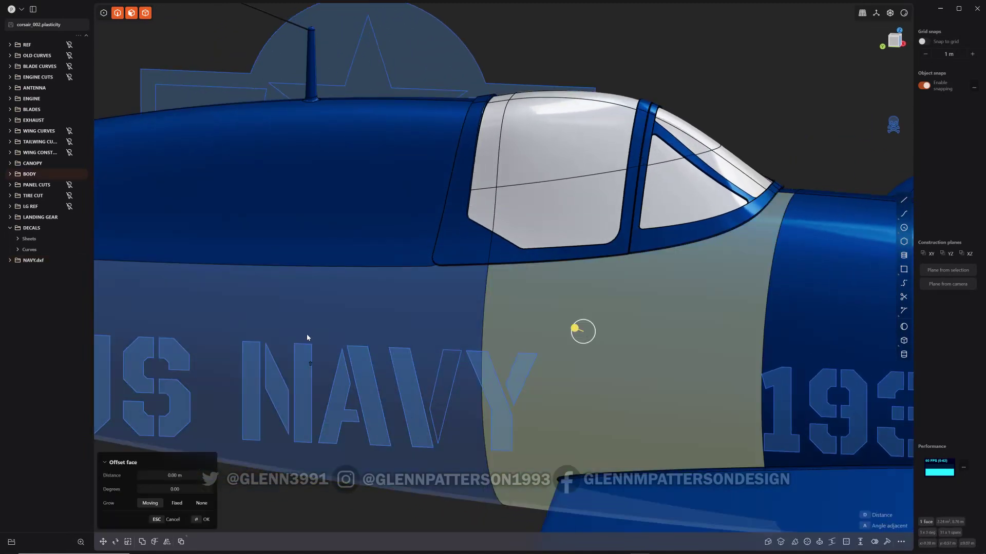
{"action": "left_click", "coordinate": [308, 327], "text": "shift"}
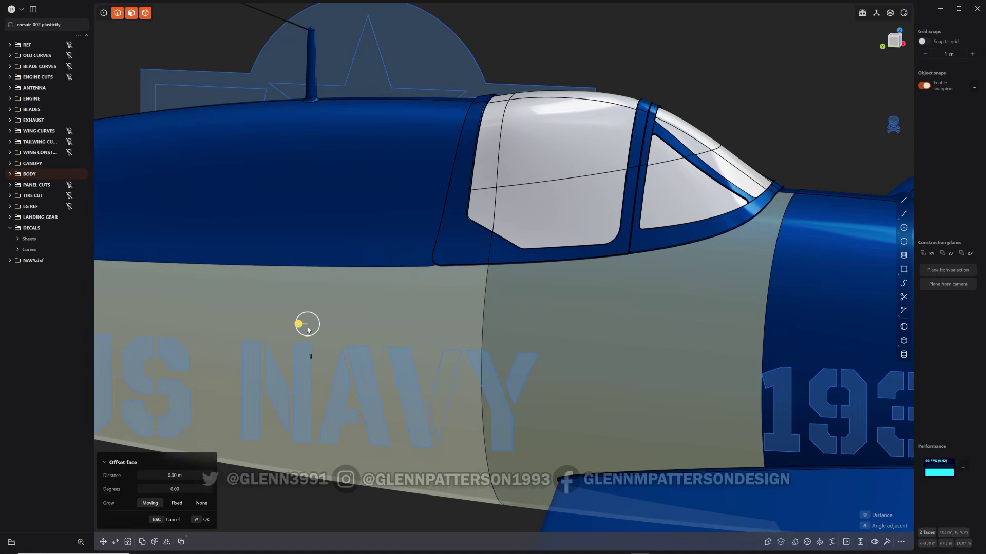
{"action": "key", "text": "shift+d"}
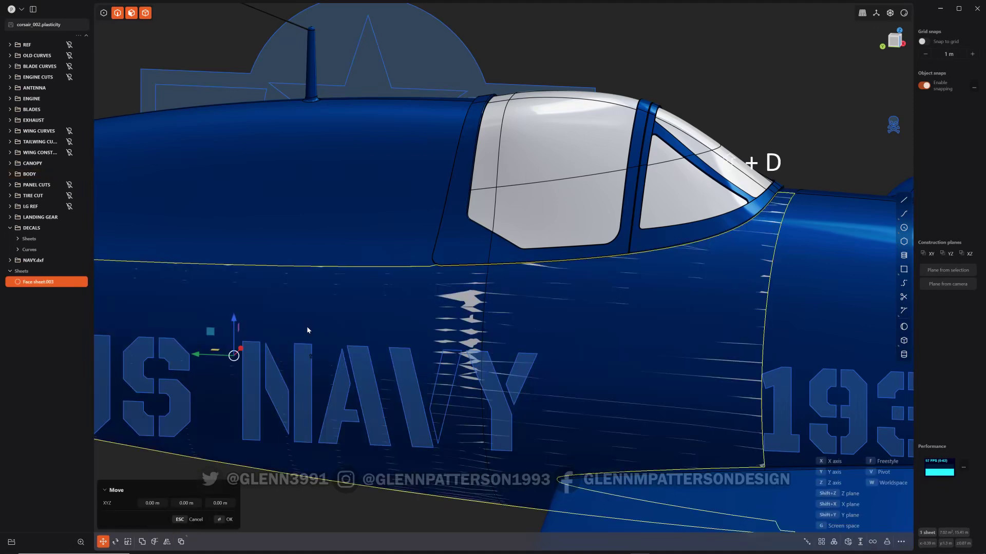
{"action": "left_click", "coordinate": [311, 367]}
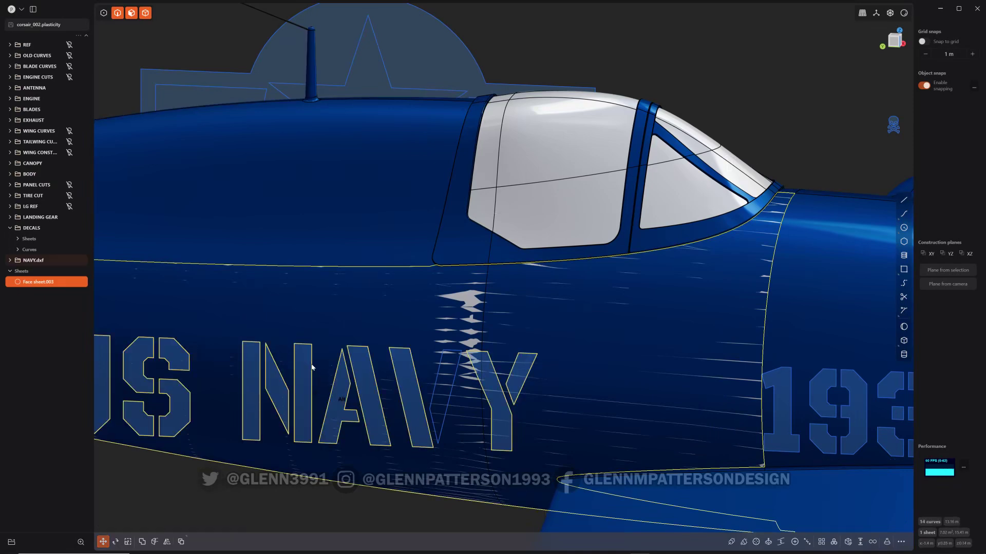
{"action": "scroll", "coordinate": [313, 362], "scroll_direction": "down", "scroll_amount": 5}
{"action": "middle_click_drag", "start_coordinate": [310, 372], "coordinate": [492, 384], "text": "shift"}
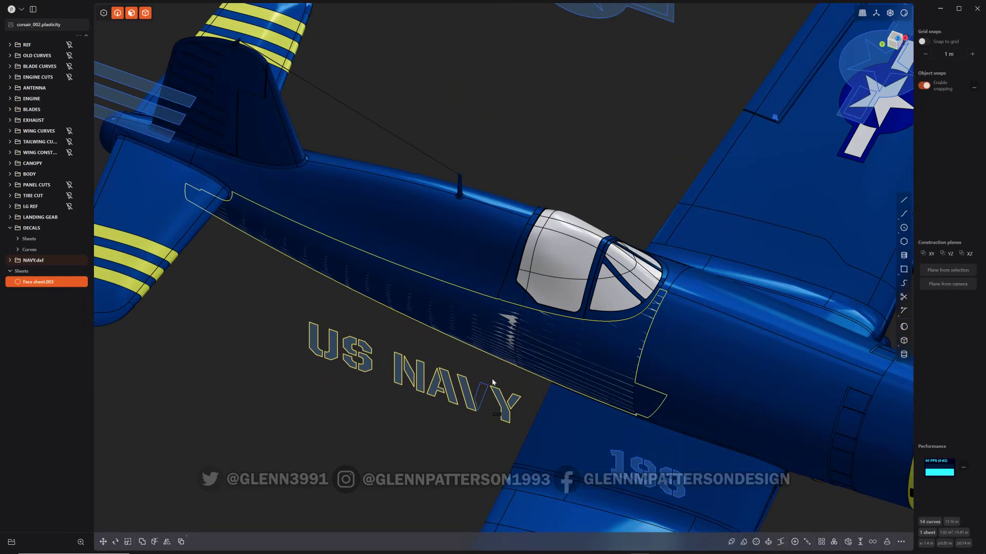
- Isolate Face sheet.003 and view it from the Left side, centred on the lettering
{"action": "key", "text": "e"}
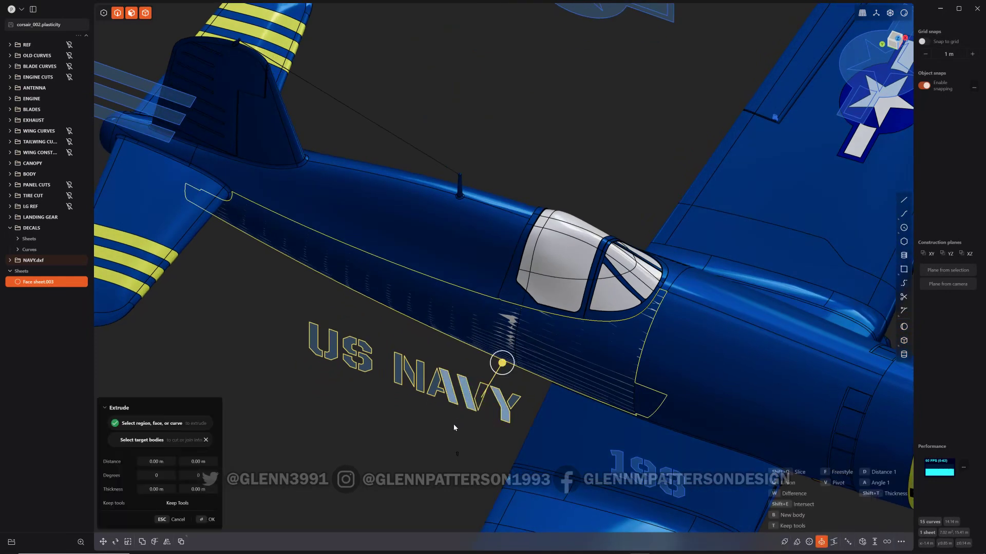
{"action": "key", "text": "slash"}
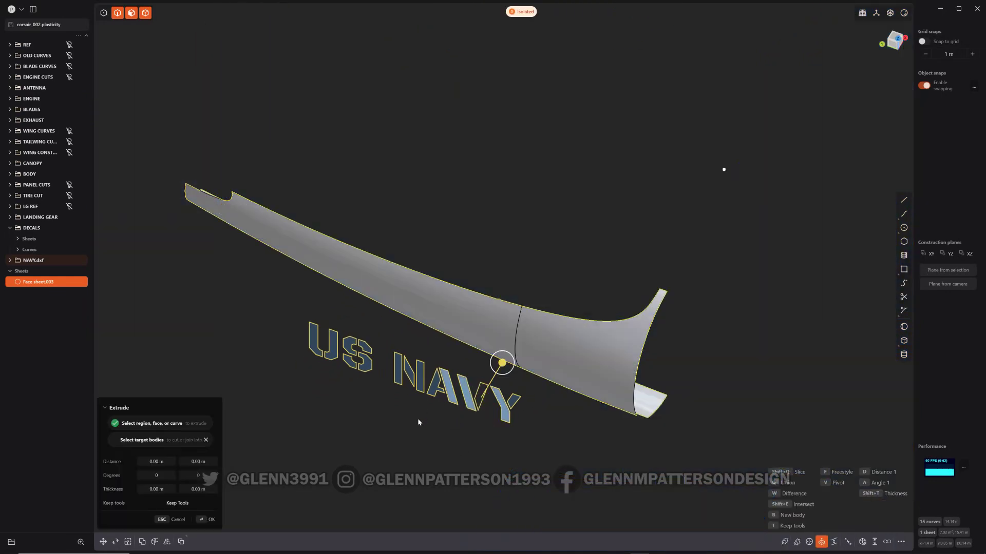
{"action": "key", "text": "ctrl+KP_3"}
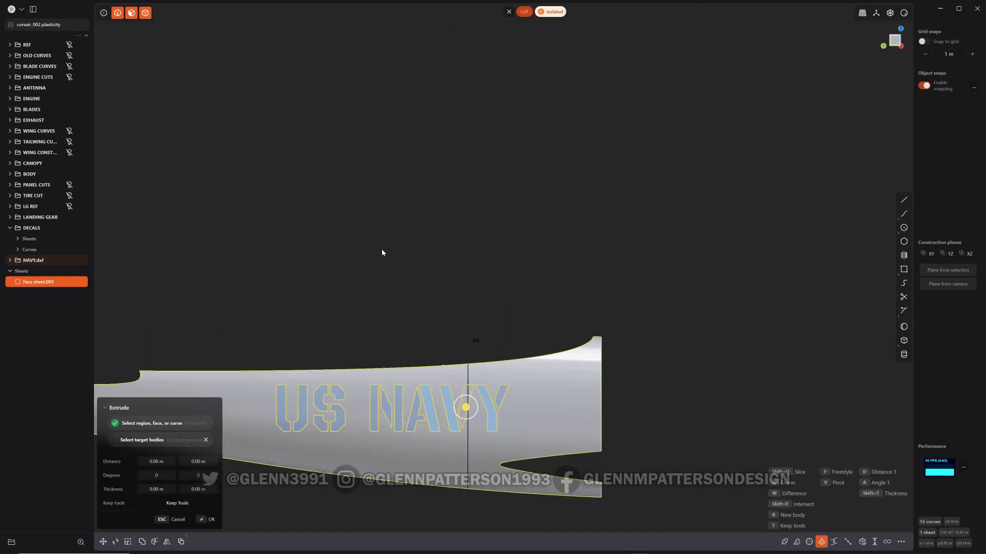
{"action": "key", "text": "Escape"}
{"action": "key", "text": "Escape"}
{"action": "scroll", "coordinate": [370, 291], "scroll_direction": "up", "scroll_amount": 3}
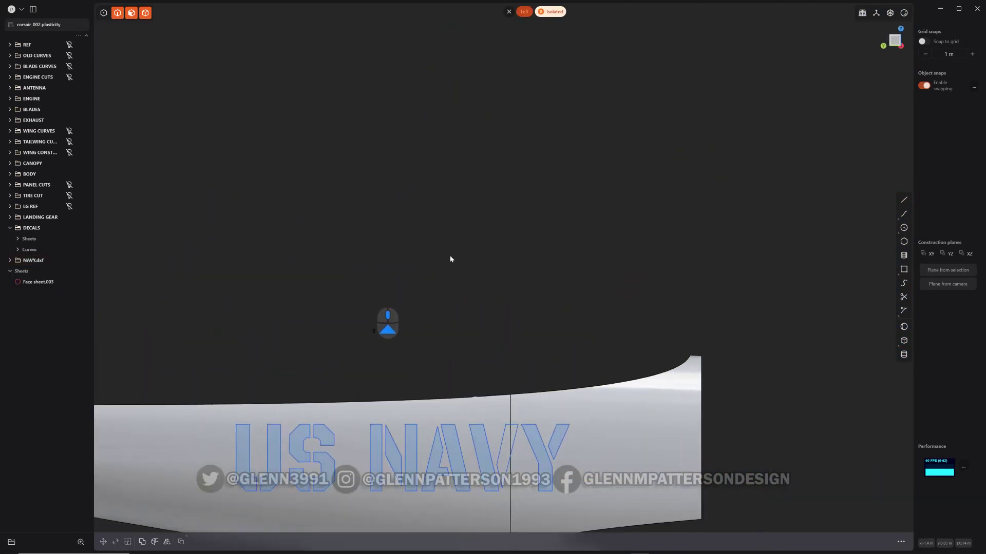
{"action": "middle_click_drag", "start_coordinate": [428, 272], "coordinate": [463, 185], "text": "shift"}
{"action": "middle_click_drag", "start_coordinate": [590, 257], "coordinate": [645, 79]}
- Box-select all US NAVY letter curves and start Imprint Curve with Shift+I
{"action": "left_click_drag", "start_coordinate": [665, 77], "coordinate": [316, 259]}
{"action": "key", "text": "e"}
{"action": "middle_click_drag", "start_coordinate": [316, 255], "coordinate": [497, 221]}
{"action": "middle_click_drag", "start_coordinate": [516, 368], "coordinate": [400, 150]}
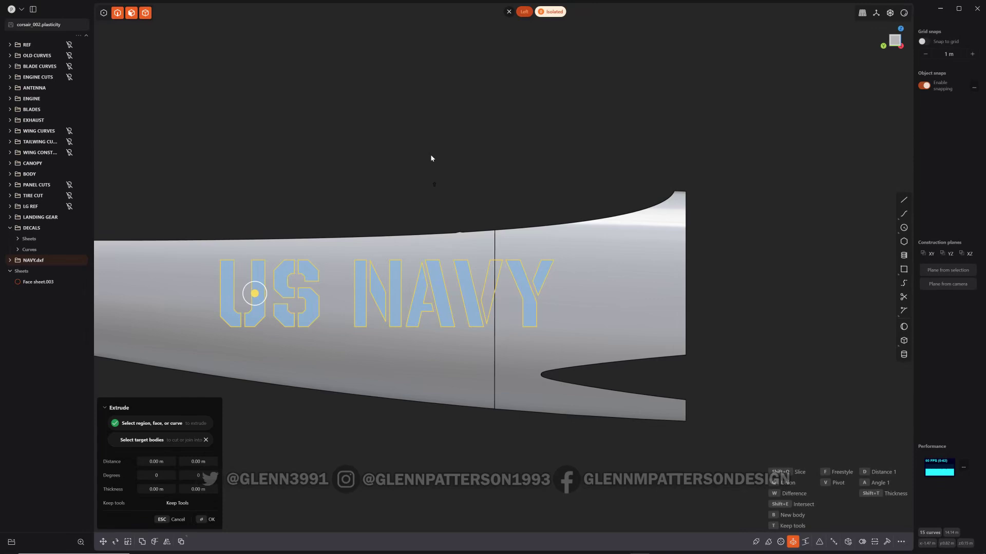
{"action": "key", "text": "shift+i"}
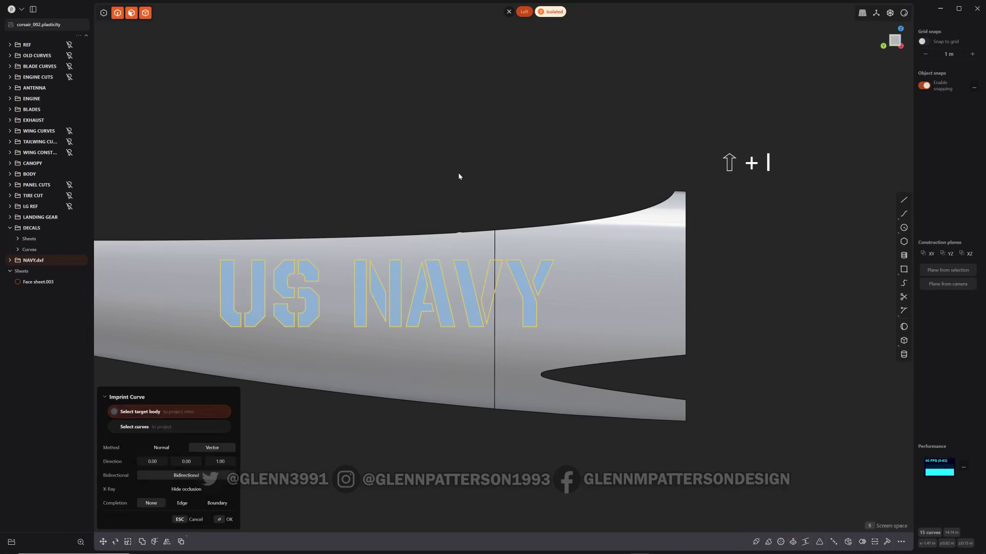
- Imprint the US NAVY curves onto Face sheet.003 and inspect it from several angles
{"action": "left_click", "coordinate": [460, 356]}
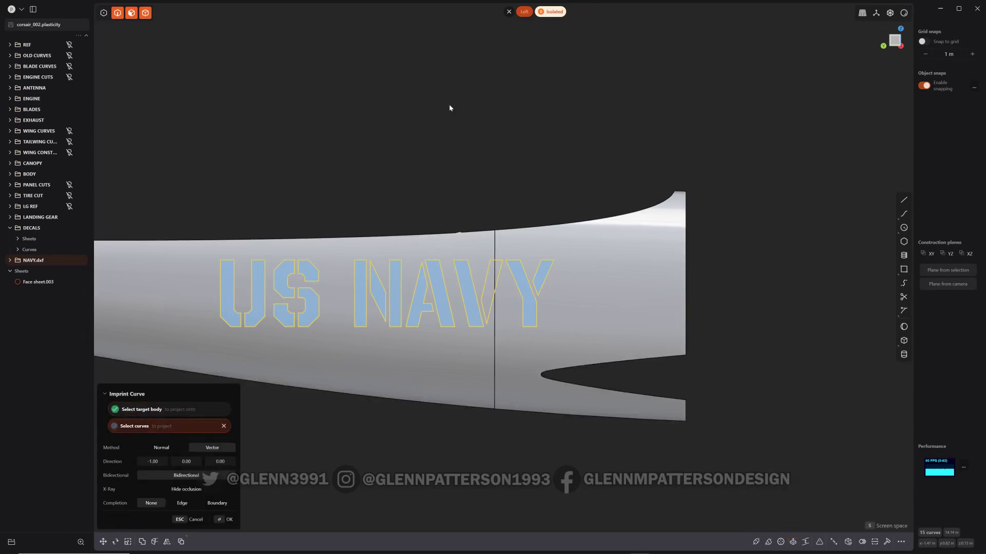
{"action": "key", "text": "Return"}
{"action": "middle_click_drag", "start_coordinate": [448, 104], "coordinate": [418, 126]}
{"action": "middle_click_drag", "start_coordinate": [587, 290], "coordinate": [625, 383]}
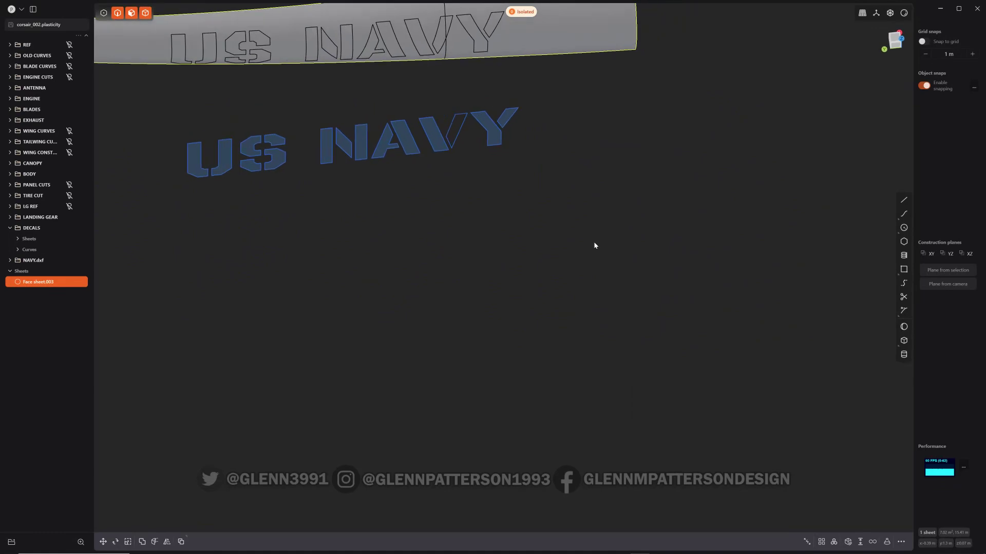
{"action": "middle_click_drag", "start_coordinate": [585, 245], "coordinate": [513, 190]}
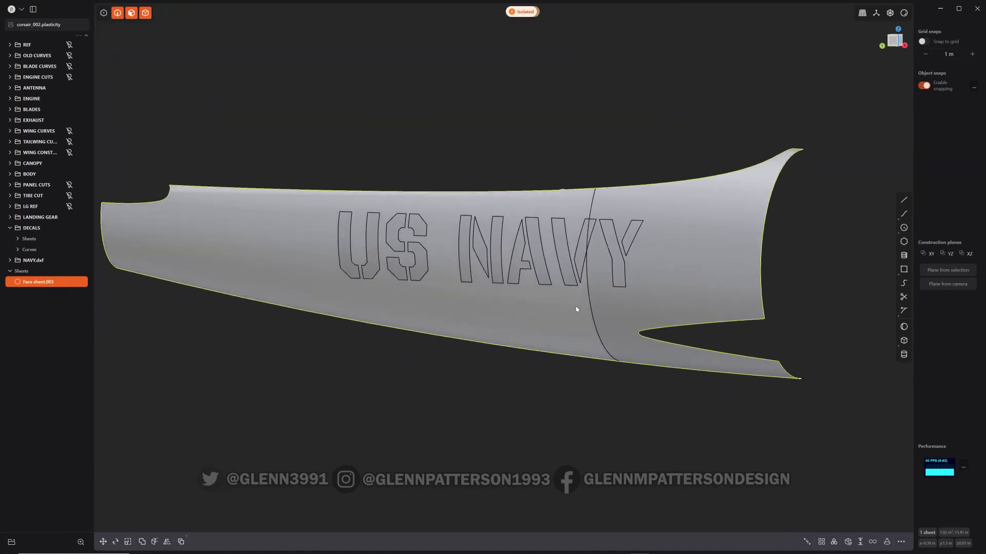
- Deselect the sheet and exit isolation so the whole Corsair shows again
{"action": "left_click", "coordinate": [530, 420]}
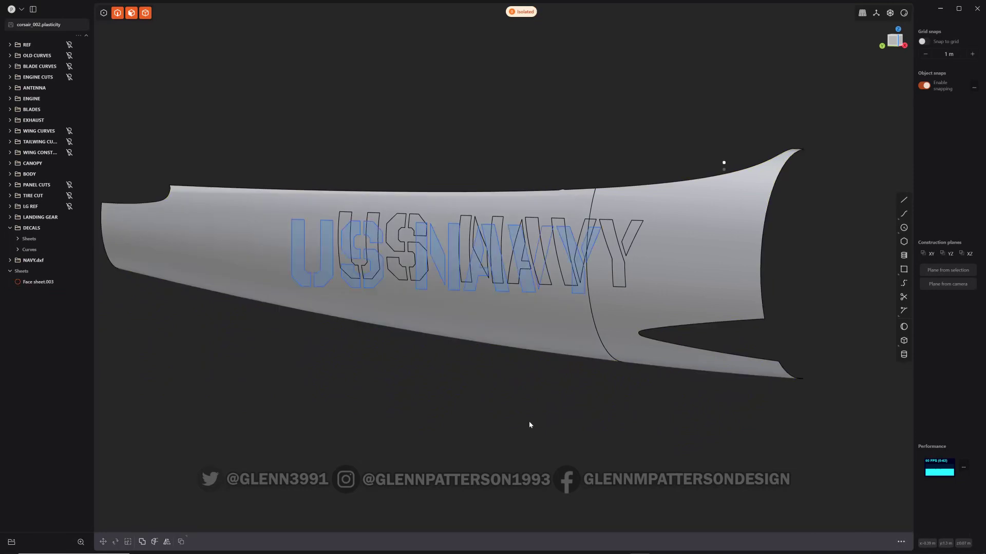
{"action": "key", "text": "/"}
{"action": "middle_click_drag", "start_coordinate": [528, 423], "coordinate": [515, 433]}
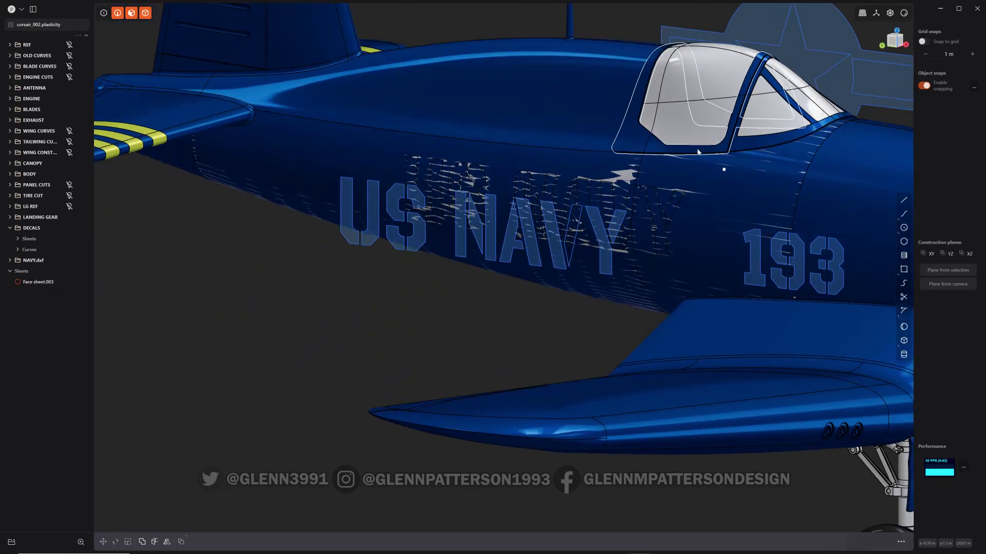
- Select Face sheet.003 and convert the selection to its faces with Ctrl+3
{"action": "left_click", "coordinate": [39, 283]}
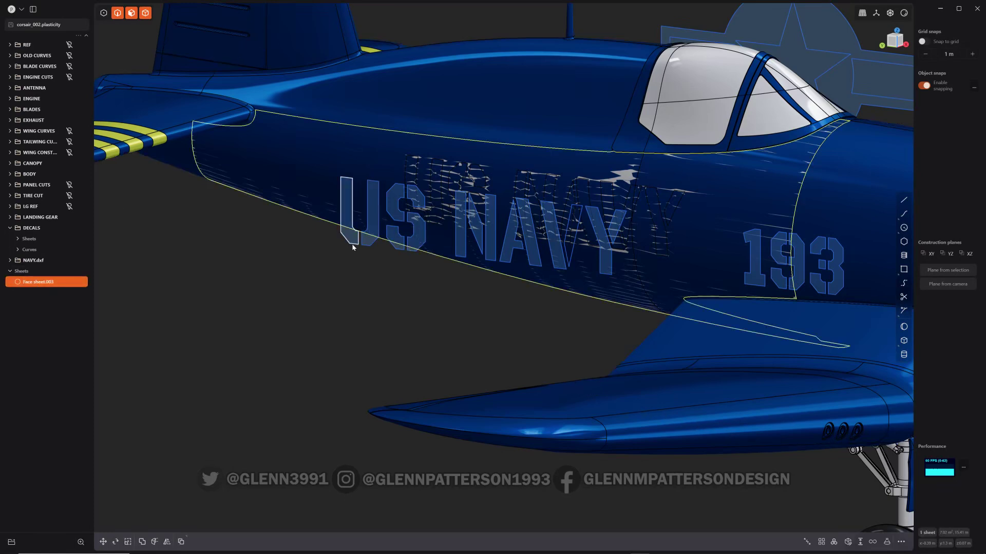
{"action": "key", "text": "ctrl+3"}
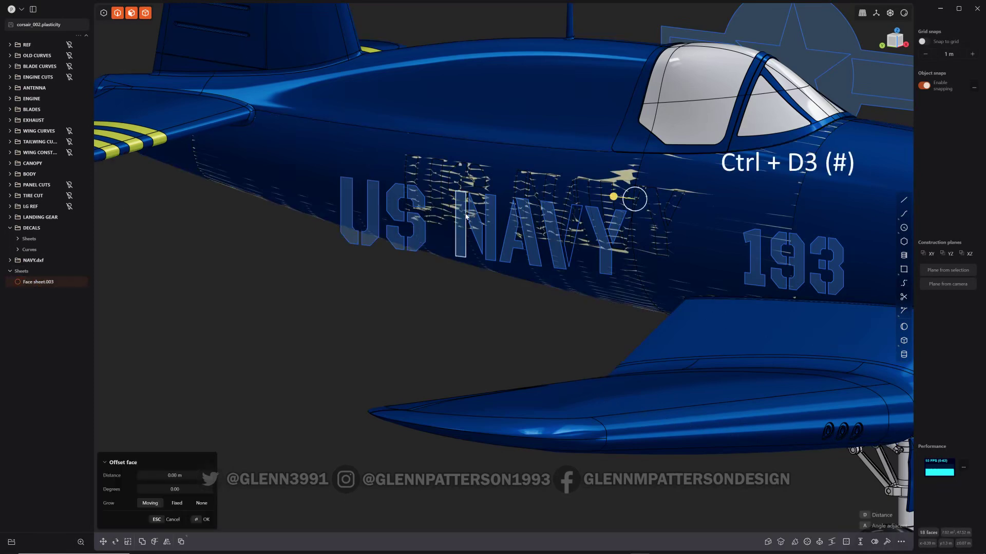
{"action": "middle_click_drag", "start_coordinate": [503, 193], "coordinate": [493, 197]}
- Try an offset distance of .0003 on the letter faces, then undo it back to zero
{"action": "left_click", "coordinate": [194, 472]}
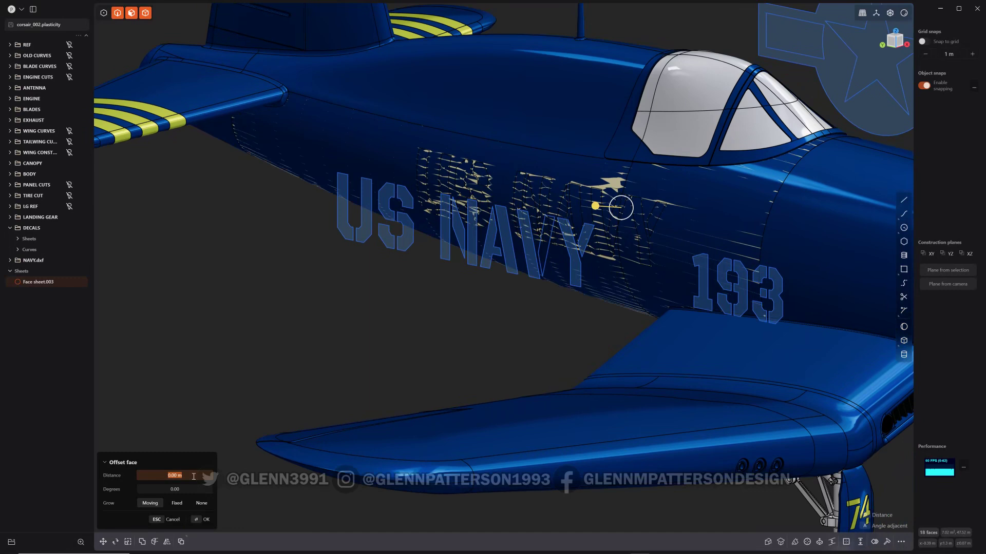
{"action": "type", "text": ".0003"}
{"action": "key", "text": "Return"}
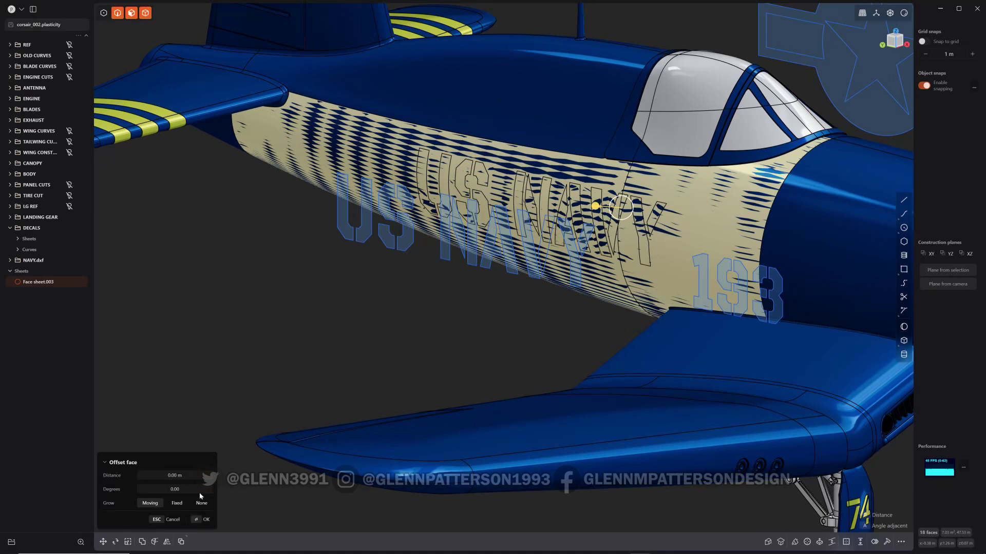
{"action": "left_click", "coordinate": [199, 475]}
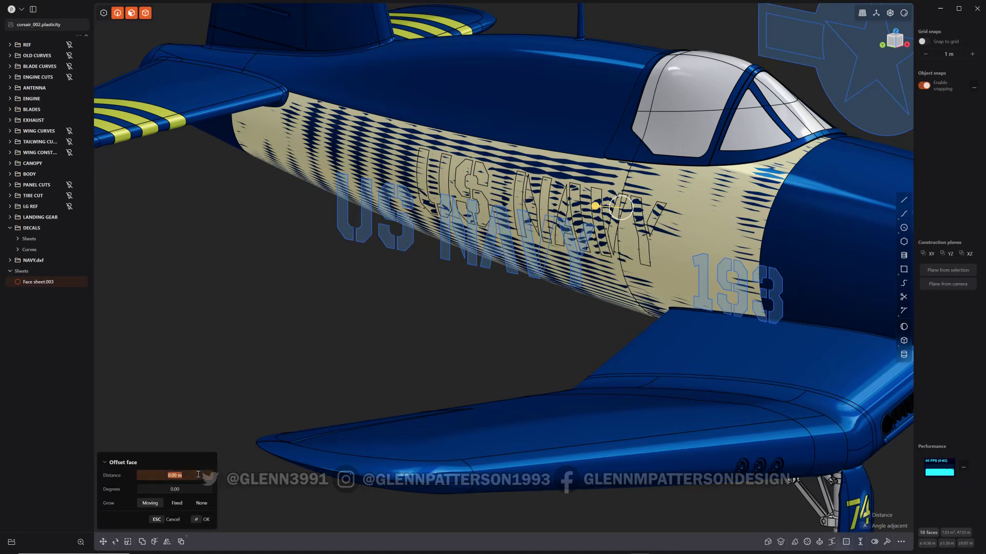
{"action": "key", "text": "ctrl+z"}
{"action": "key", "text": "Escape"}
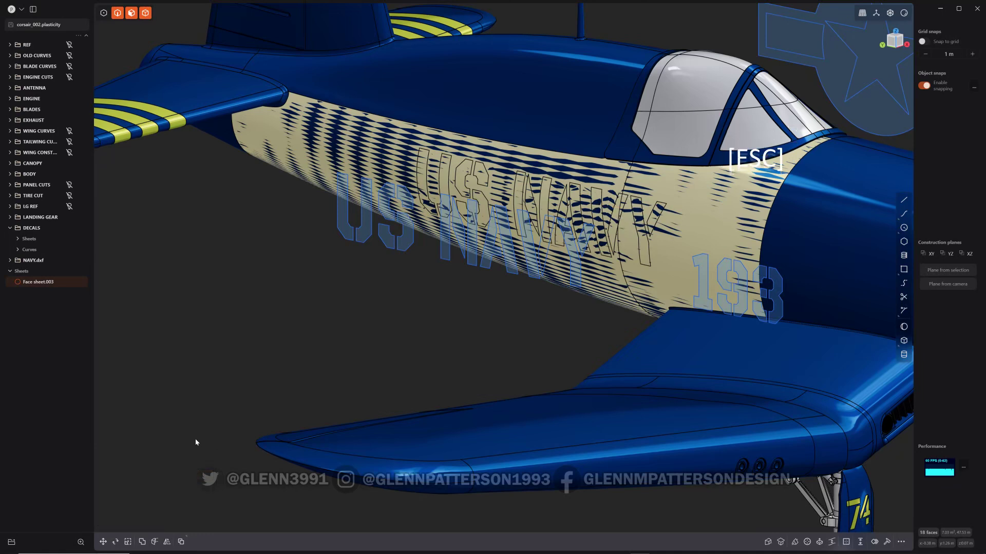
{"action": "key", "text": "ctrl+z"}
- Try Offset Face distances of 0.0004, 0.0005, 0.0007, 0.0008 and 0.0009 m
{"action": "left_click", "coordinate": [194, 476]}
{"action": "type", "text": ".00"}
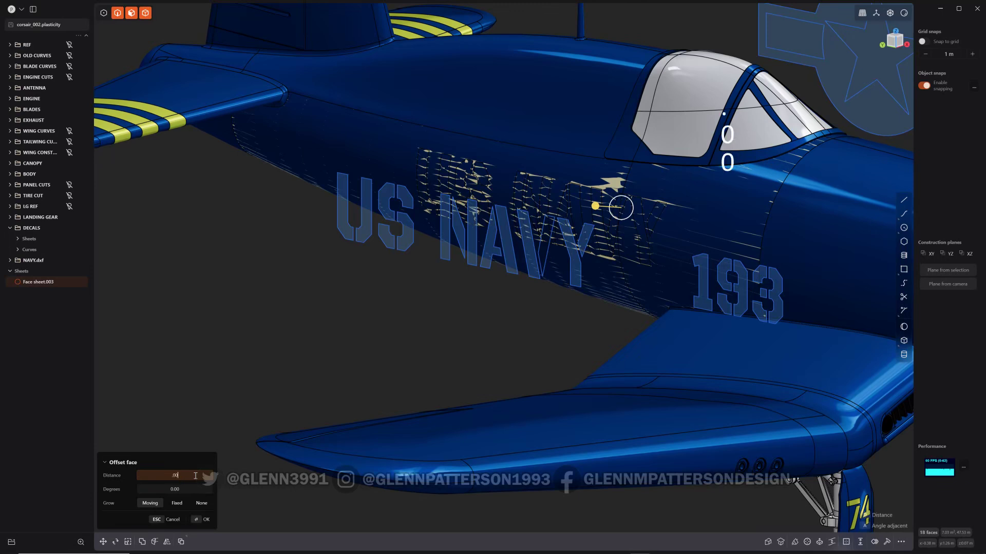
{"action": "type", "text": "04"}
{"action": "key", "text": "Return"}
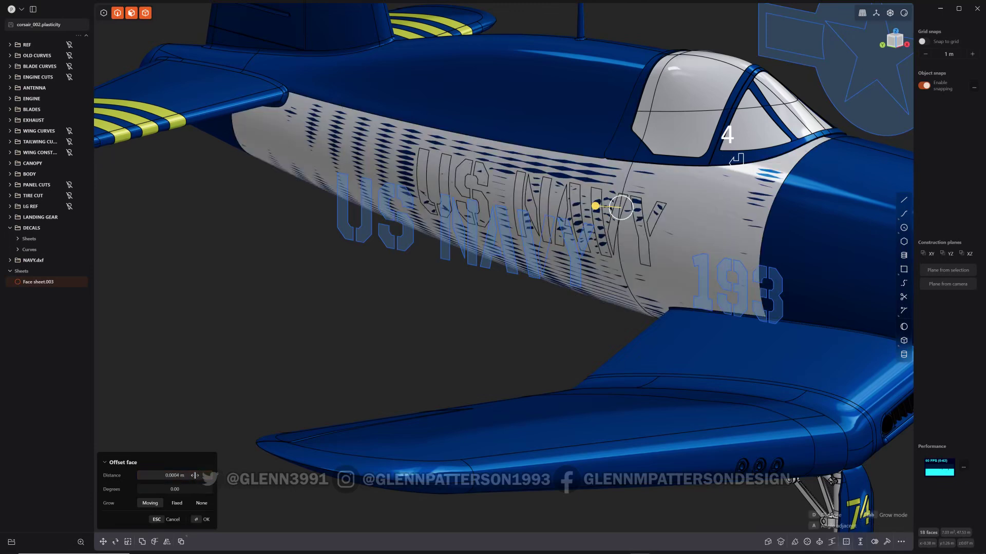
{"action": "left_click", "coordinate": [194, 475]}
{"action": "key", "text": "BackSpace"}
{"action": "type", "text": ".00"}
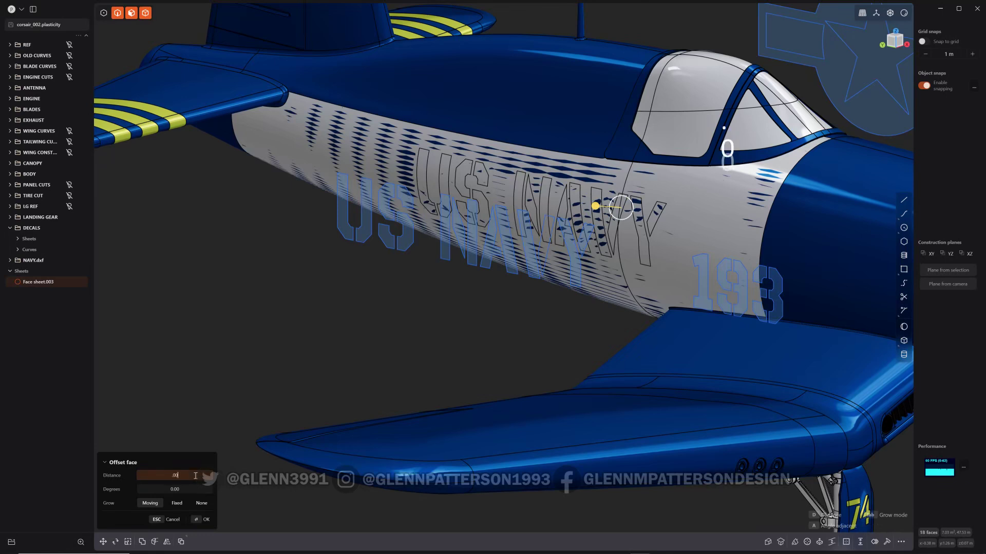
{"action": "type", "text": "05"}
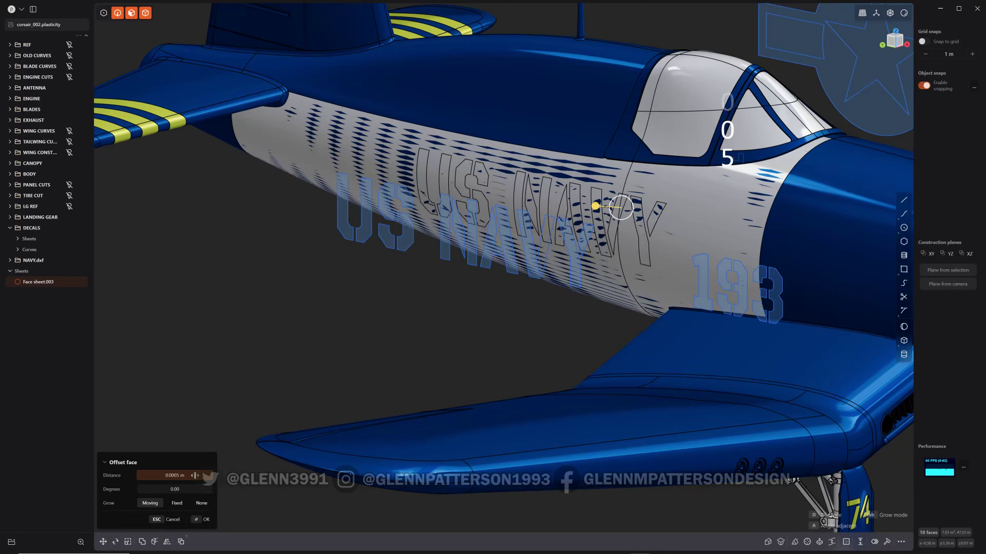
{"action": "key", "text": "Return"}
{"action": "left_click", "coordinate": [195, 476]}
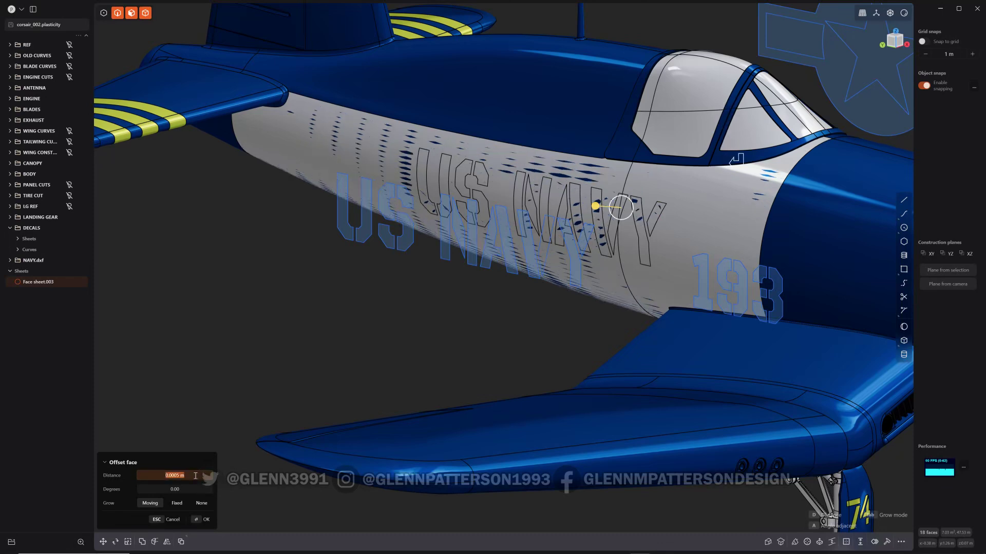
{"action": "type", "text": ".0007"}
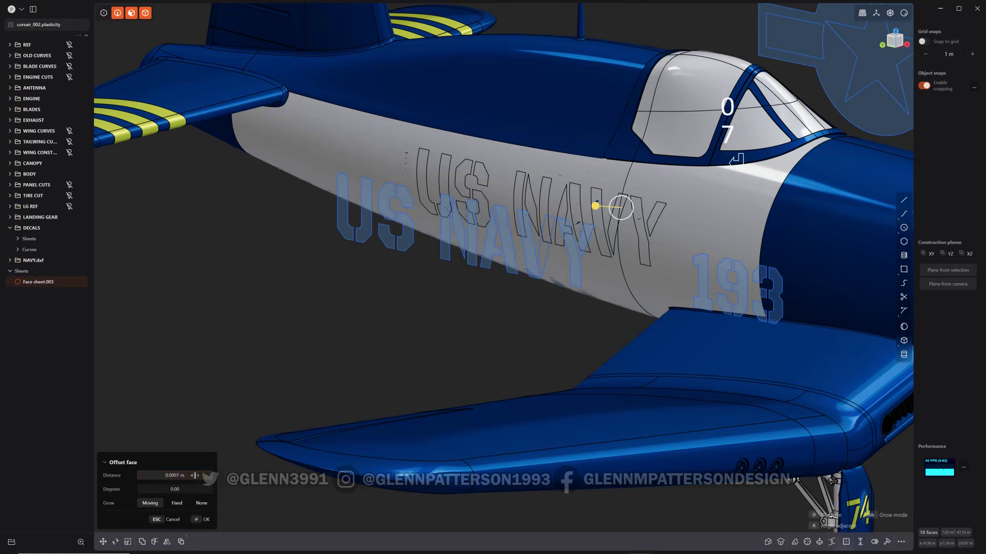
{"action": "key", "text": "Return"}
{"action": "type", "text": ".000"}
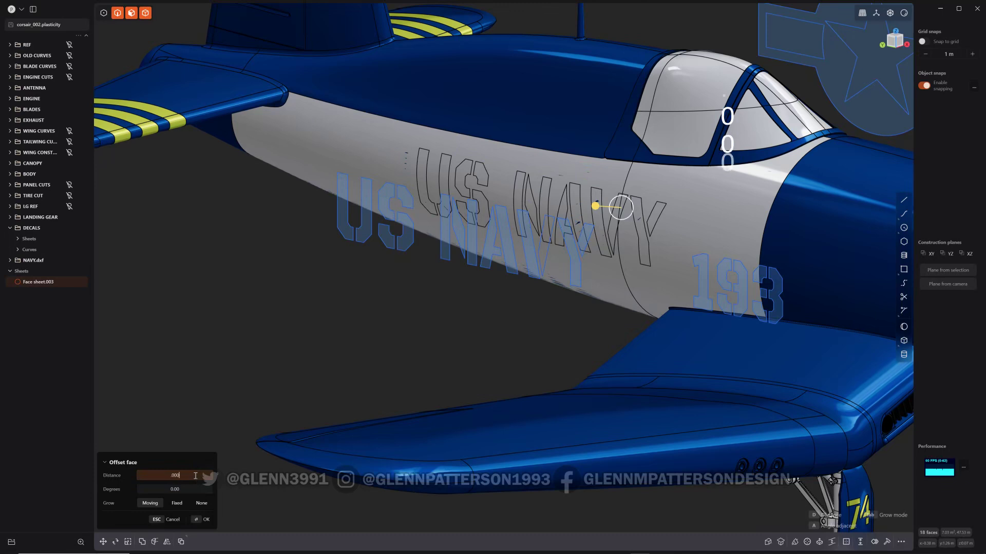
{"action": "type", "text": "8"}
{"action": "key", "text": "Return"}
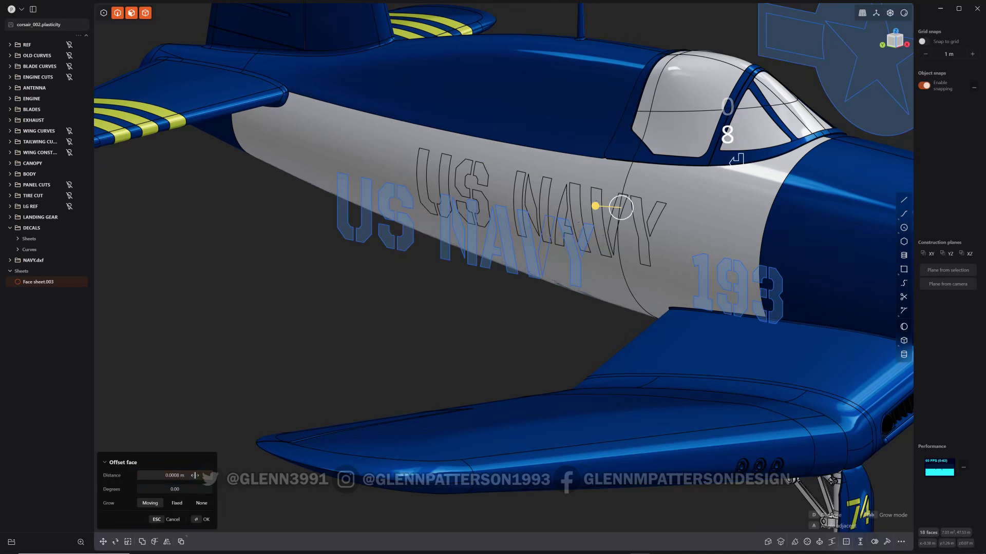
{"action": "left_click", "coordinate": [195, 476]}
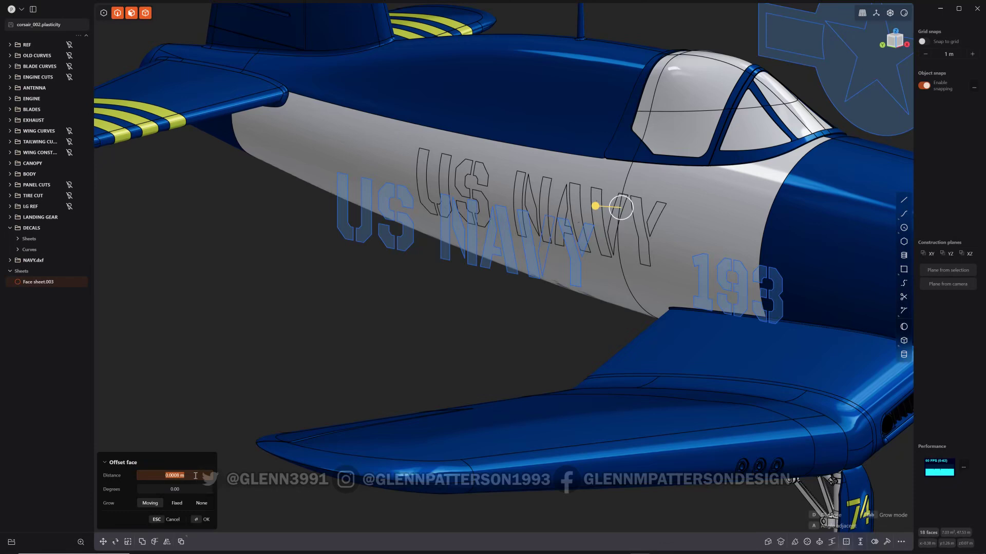
{"action": "type", "text": ".0009"}
{"action": "key", "text": "Return"}
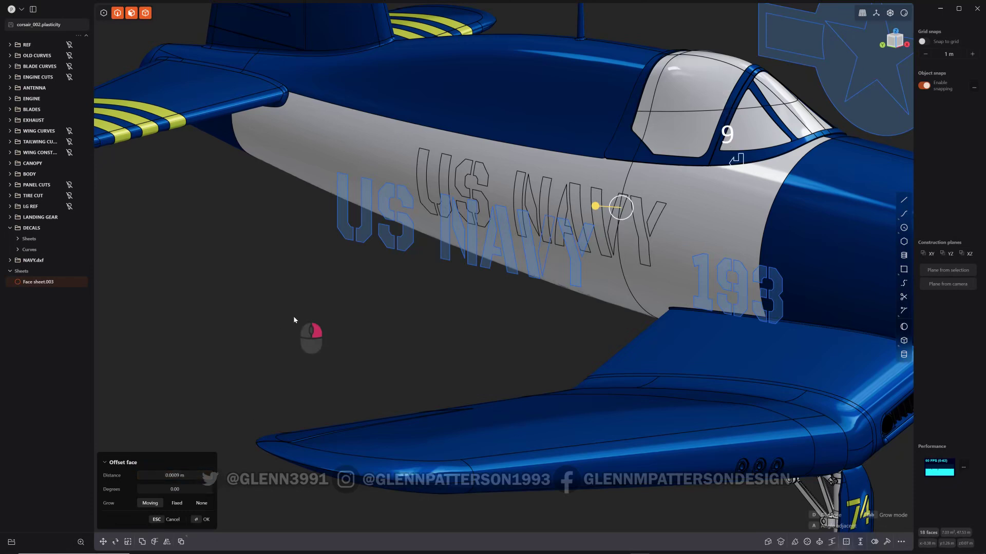
- Isolate the fuselage decal sheet and delete the two faces surrounding the US NAVY letters
{"action": "right_click", "coordinate": [293, 316]}
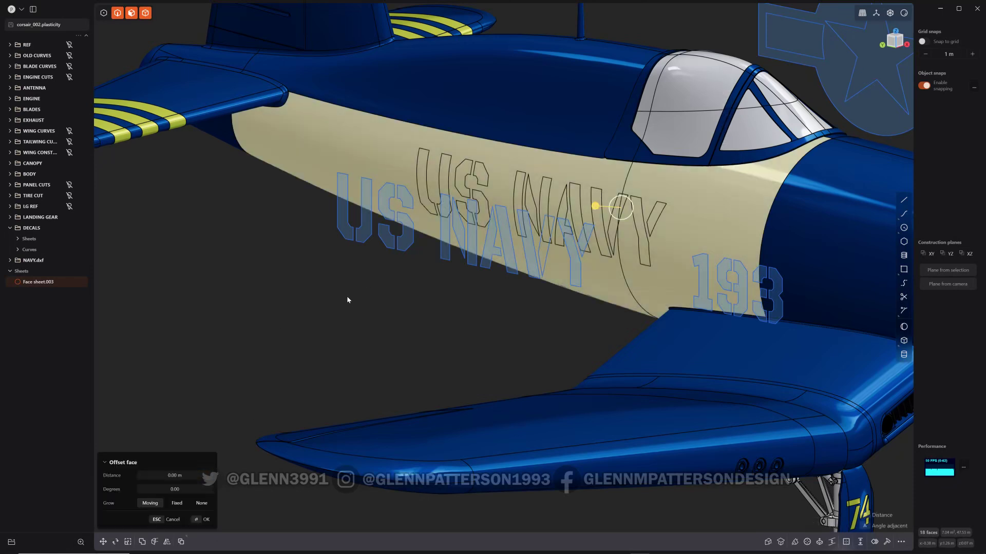
{"action": "key", "text": "/"}
{"action": "middle_click_drag", "start_coordinate": [703, 186], "coordinate": [695, 40]}
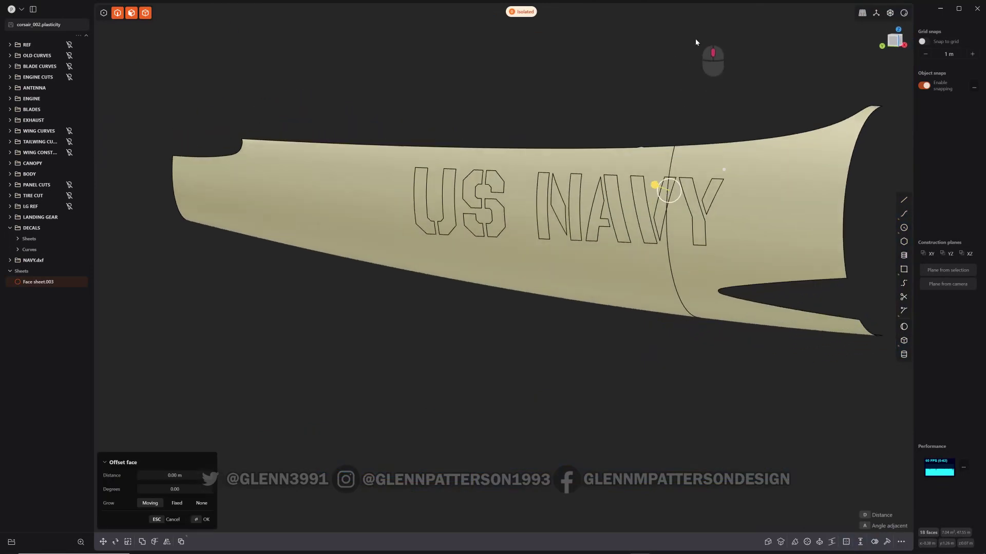
{"action": "left_click", "coordinate": [133, 13]}
{"action": "left_click", "coordinate": [676, 116]}
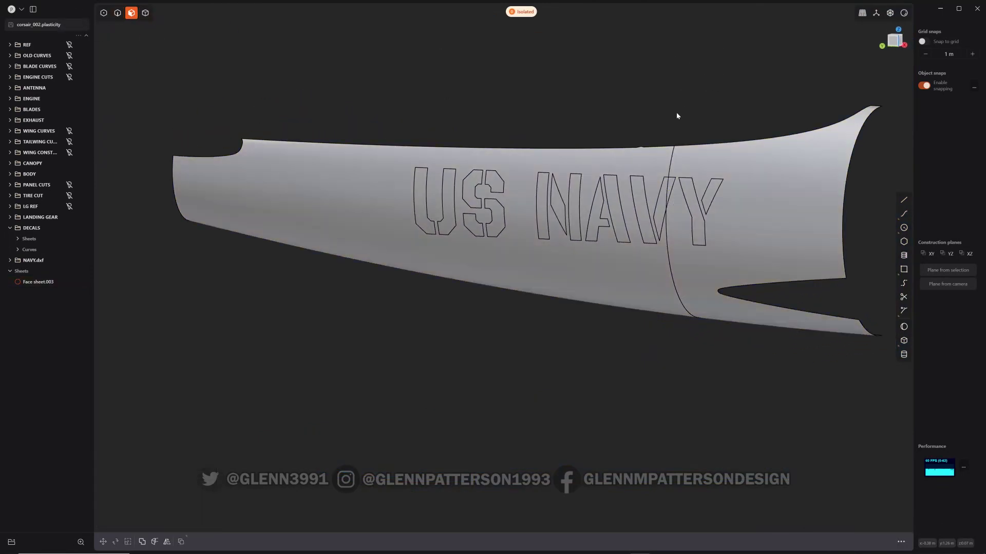
{"action": "left_click", "coordinate": [788, 180]}
{"action": "left_click", "coordinate": [634, 268], "text": "shift"}
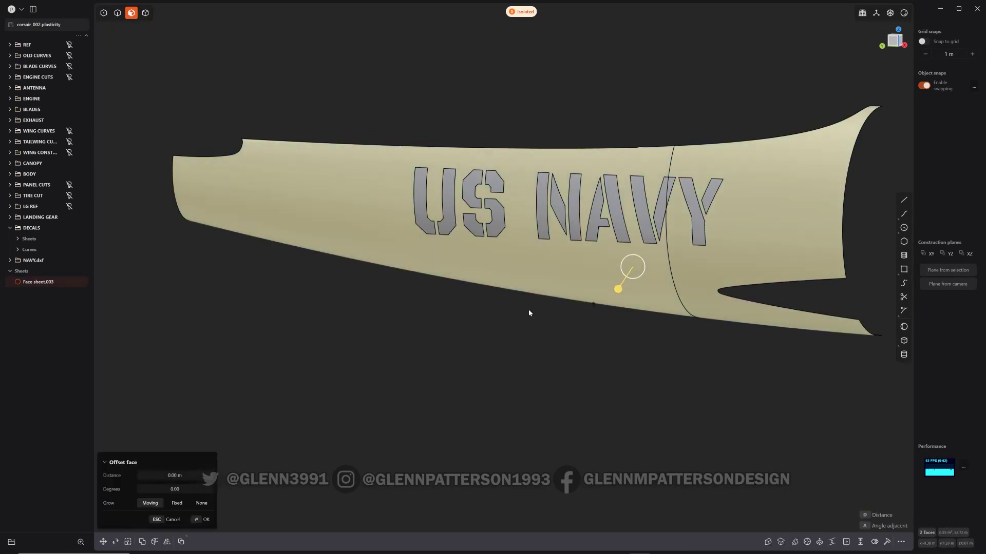
{"action": "key", "text": "shift+BackSpace"}
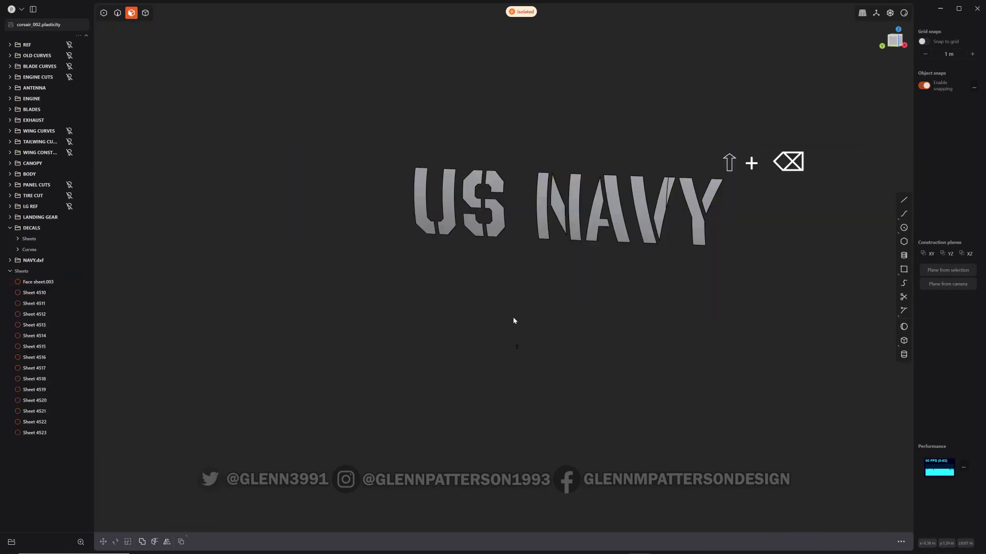
{"action": "left_click", "coordinate": [490, 317]}
{"action": "key", "text": "slash"}
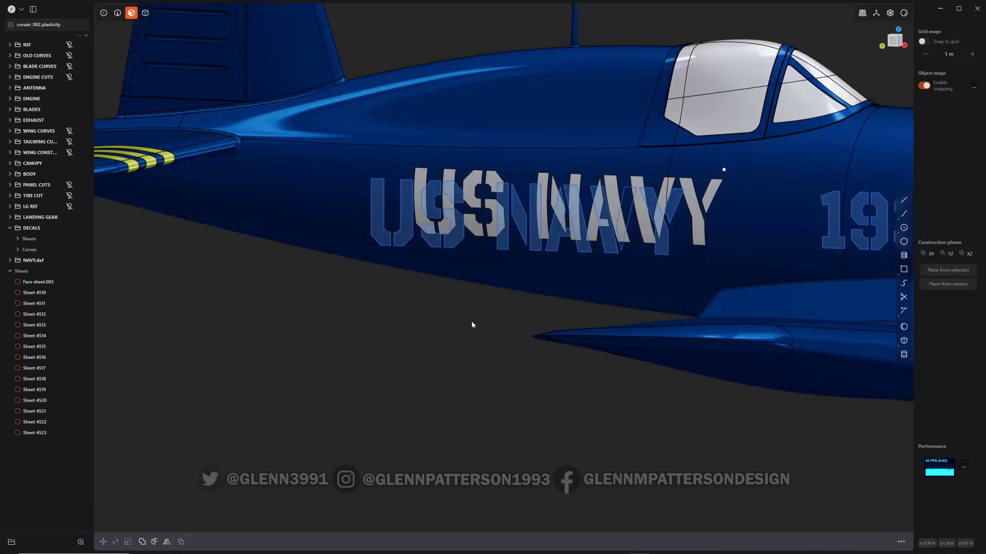
- Make the NAVY.dxf and decal Curves unselectable, then switch to Blender
{"action": "middle_click_drag", "start_coordinate": [469, 332], "coordinate": [564, 184]}
{"action": "scroll", "coordinate": [565, 184], "scroll_direction": "up", "scroll_amount": 10}
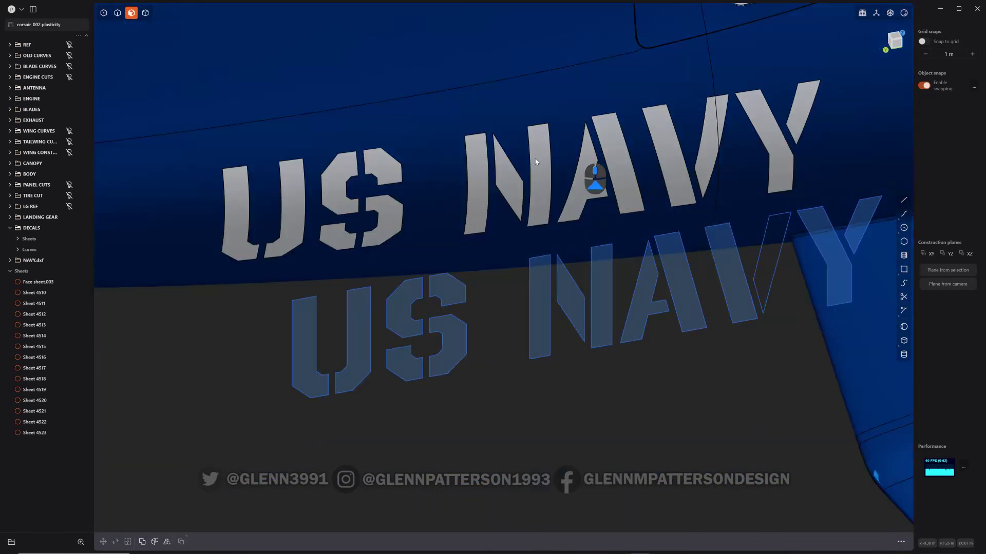
{"action": "scroll", "coordinate": [482, 139], "scroll_direction": "up", "scroll_amount": 1}
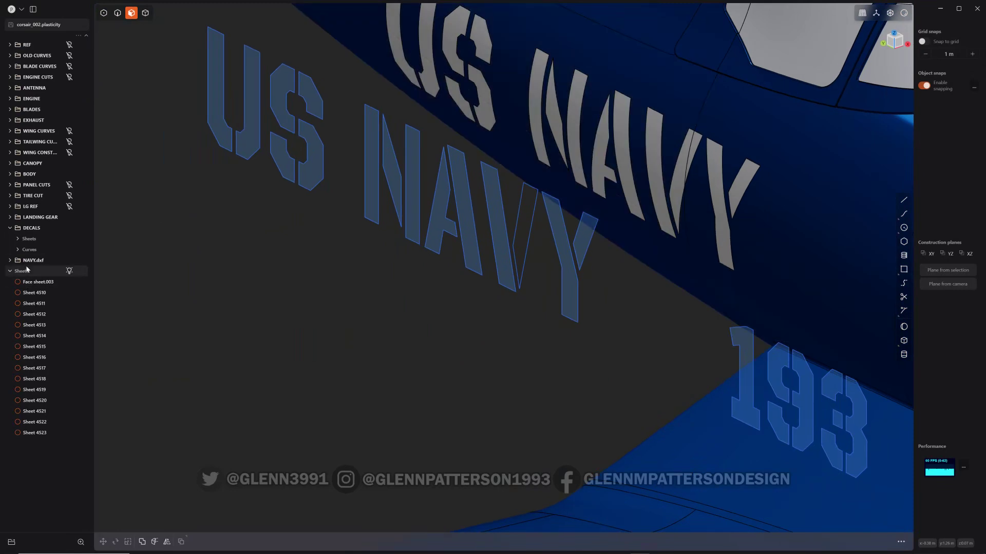
{"action": "left_click", "coordinate": [69, 261]}
{"action": "scroll", "coordinate": [262, 297], "scroll_direction": "down", "scroll_amount": 10}
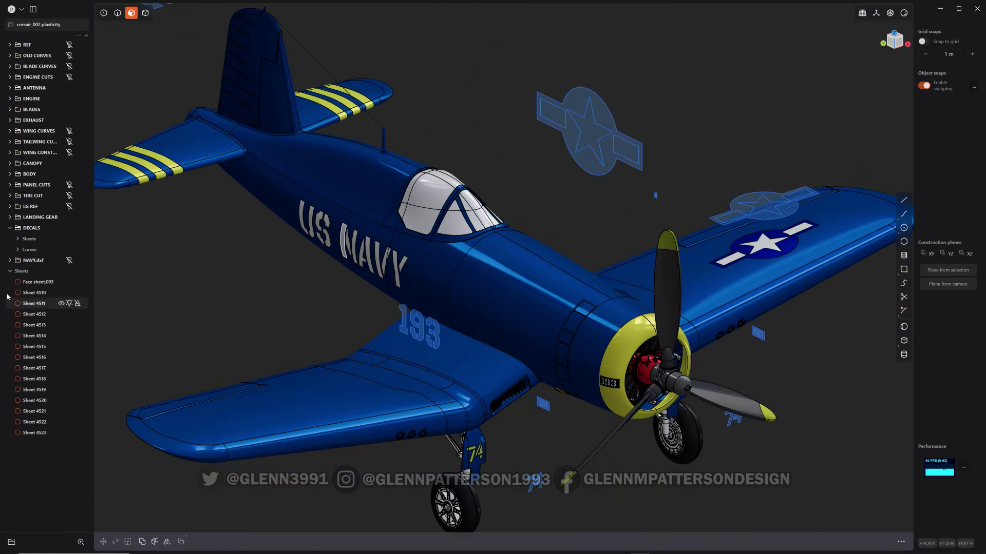
{"action": "left_click", "coordinate": [70, 250]}
{"action": "middle_click_drag", "start_coordinate": [300, 302], "coordinate": [350, 160]}
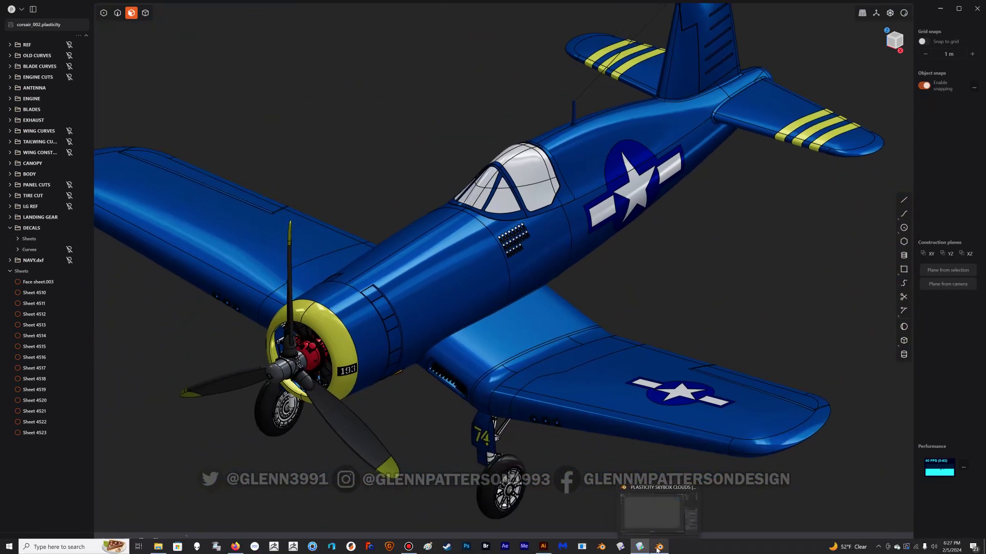
{"action": "left_click", "coordinate": [657, 548]}
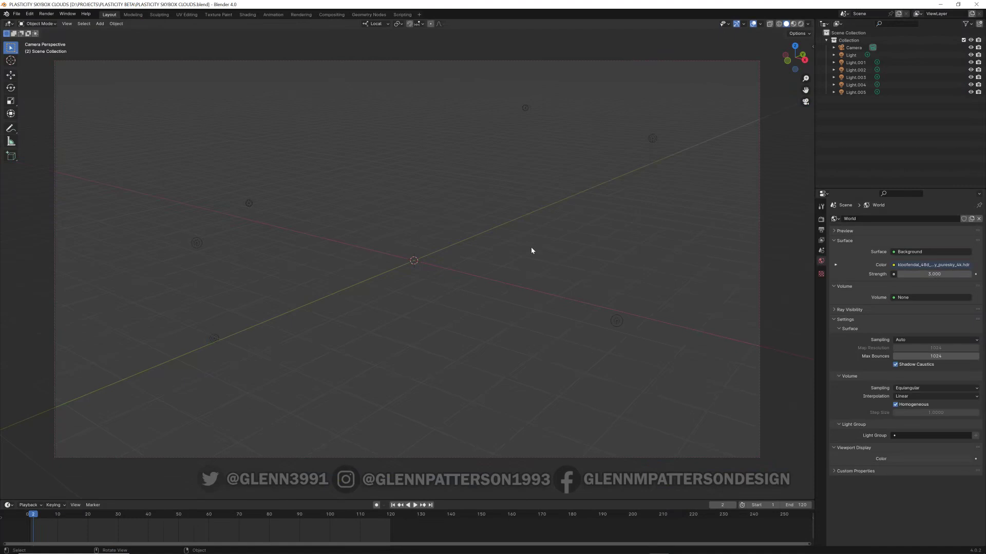
- Connect to Plasticity from the N-panel Plasticity tab and refresh to import CORSAIR_002
{"action": "key", "text": "n"}
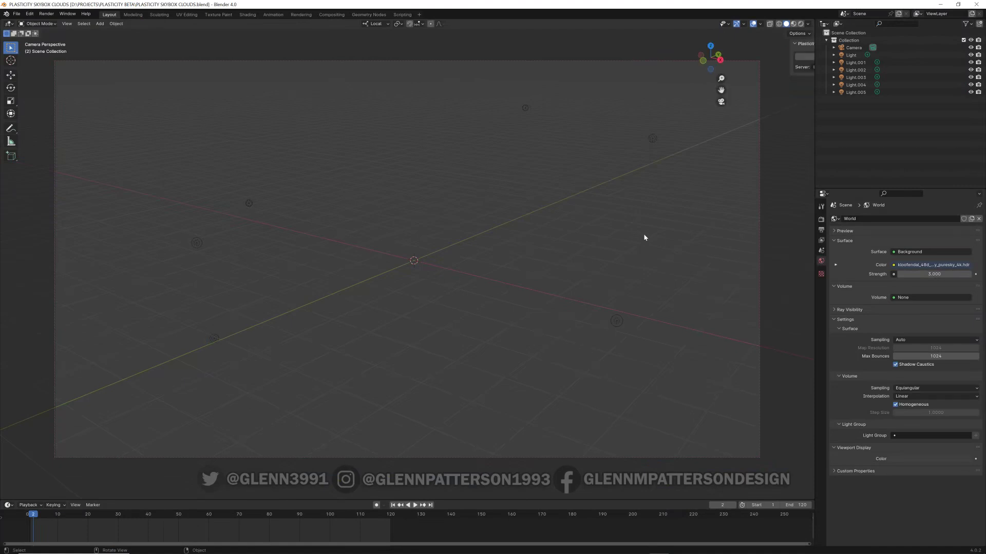
{"action": "left_click", "coordinate": [769, 56]}
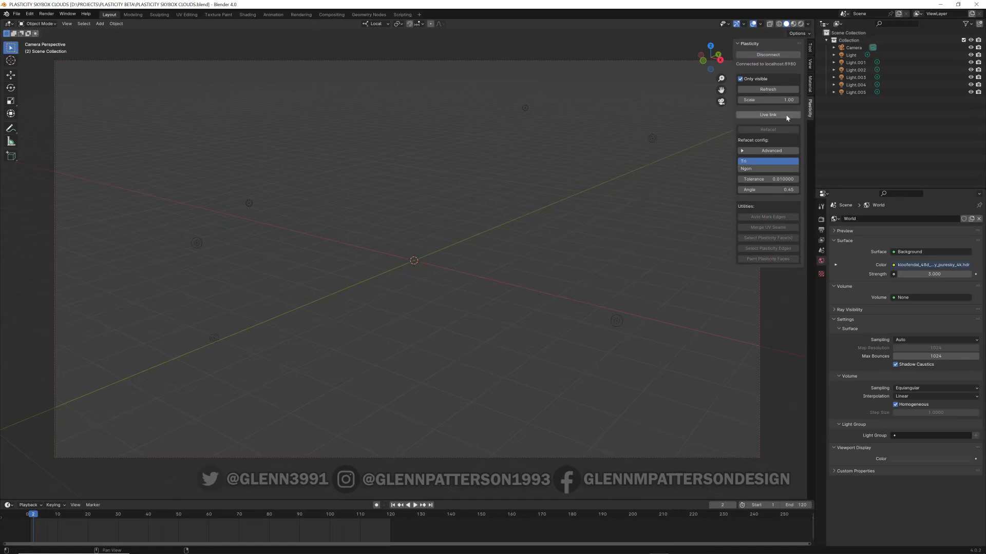
{"action": "left_click", "coordinate": [768, 90]}
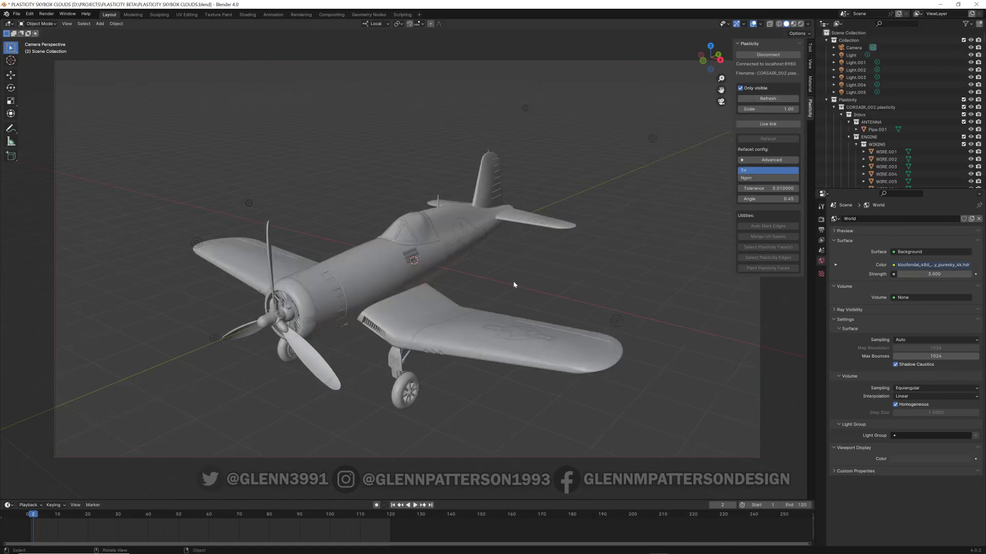
- Select the main body, wing, canopy frame, landing gear, gear doors and a fuselage panel
{"action": "scroll", "coordinate": [443, 300], "scroll_direction": "up", "scroll_amount": 5}
{"action": "middle_click_drag", "start_coordinate": [377, 305], "coordinate": [403, 338]}
{"action": "scroll", "coordinate": [588, 310], "scroll_direction": "down", "scroll_amount": 5}
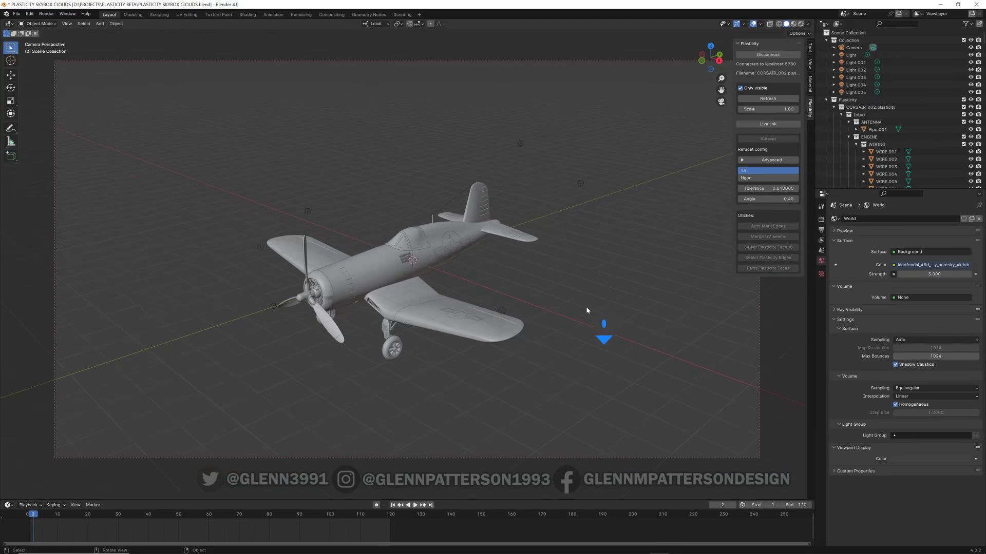
{"action": "scroll", "coordinate": [593, 308], "scroll_direction": "up", "scroll_amount": 3}
{"action": "left_click", "coordinate": [332, 288]}
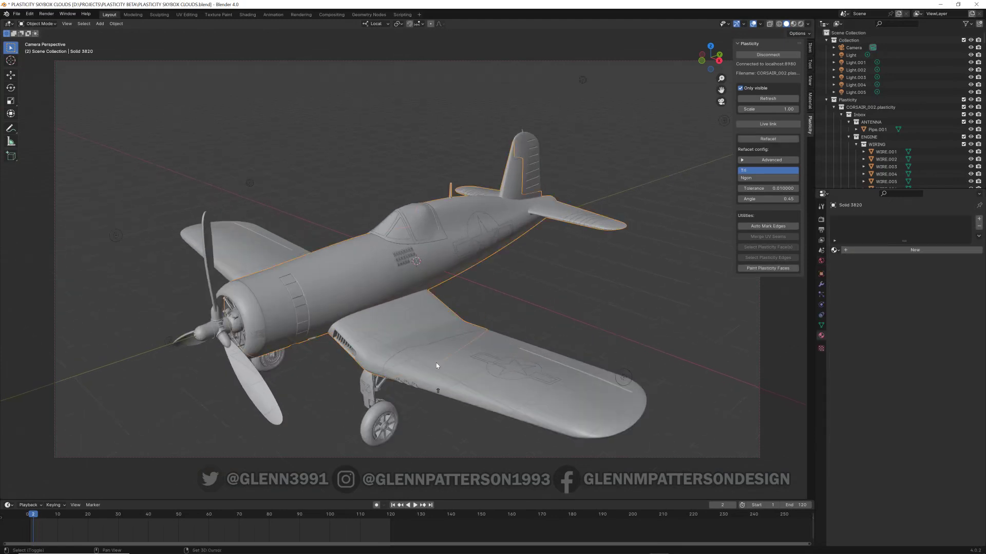
{"action": "left_click", "coordinate": [447, 375], "text": "shift"}
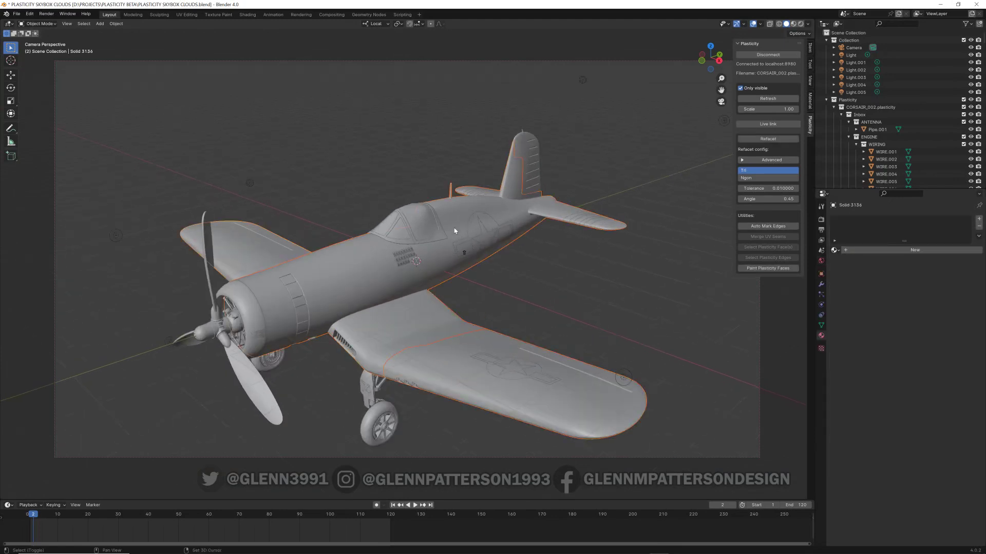
{"action": "left_click", "coordinate": [441, 234], "text": "shift"}
{"action": "left_click", "coordinate": [532, 167], "text": "shift"}
{"action": "middle_click_drag", "start_coordinate": [532, 167], "coordinate": [466, 218]}
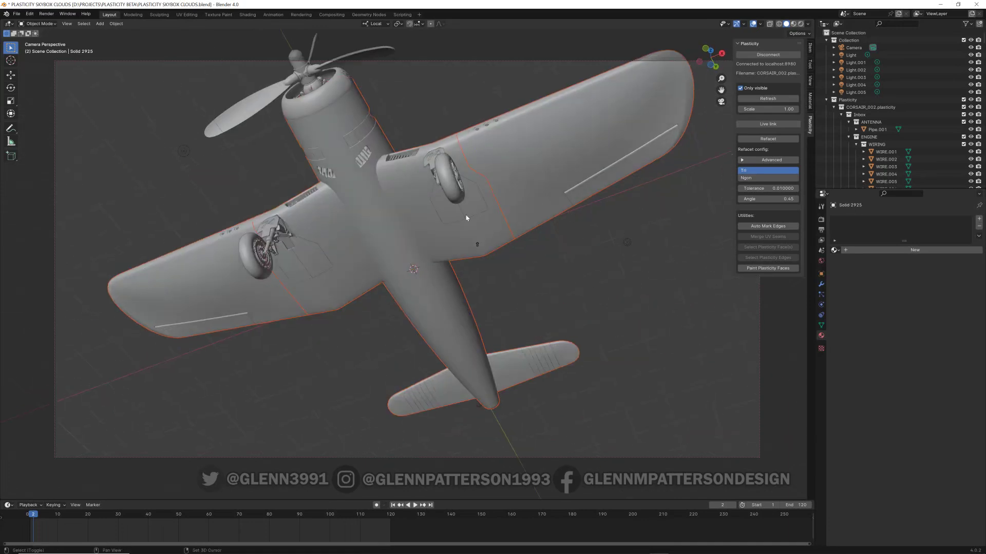
{"action": "left_click", "coordinate": [459, 208], "text": "shift"}
{"action": "left_click", "coordinate": [435, 166], "text": "shift"}
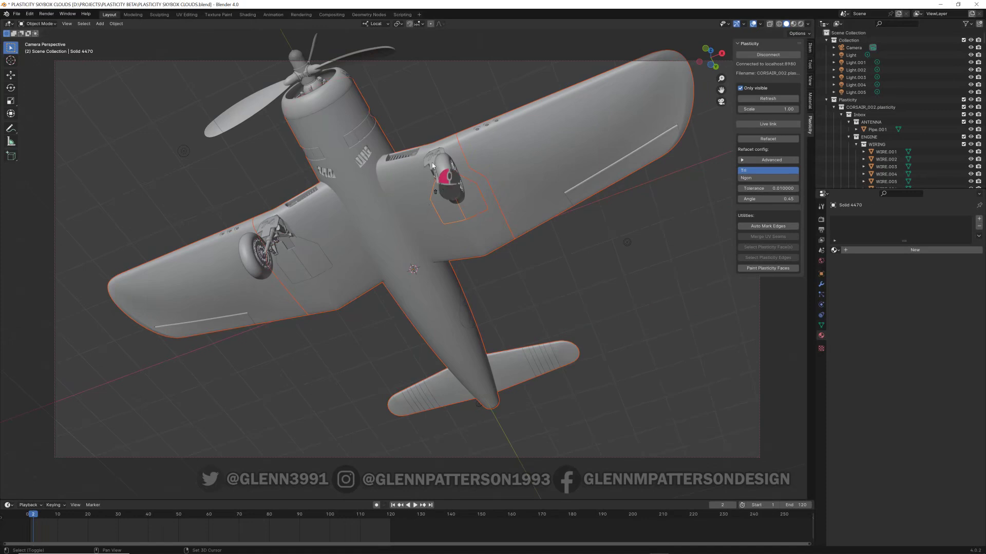
{"action": "left_click", "coordinate": [268, 237], "text": "shift"}
{"action": "left_click", "coordinate": [321, 254], "text": "shift"}
{"action": "left_click", "coordinate": [359, 133], "text": "shift"}
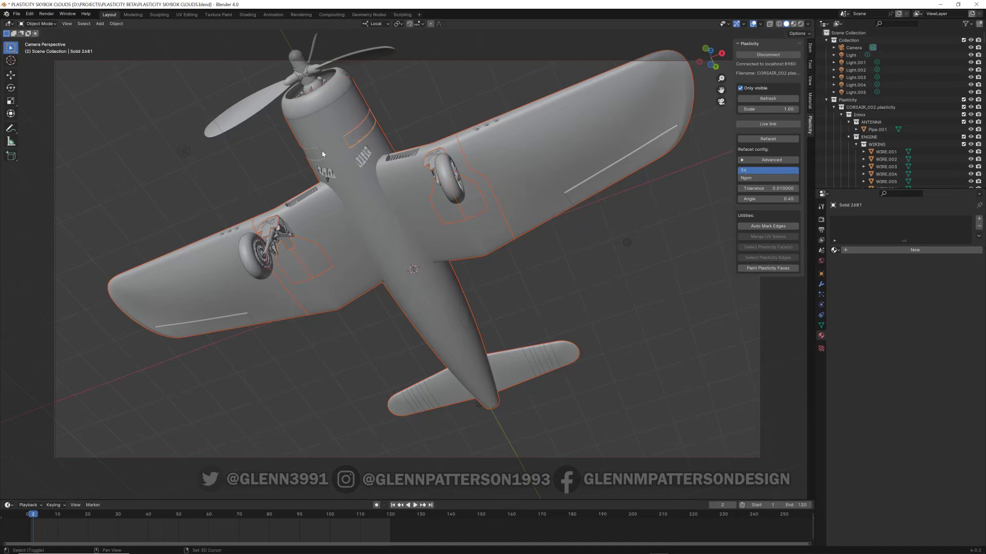
- Give the active part the BODY material and link it to all selected parts with F5
{"action": "left_click", "coordinate": [834, 250]}
{"action": "left_click", "coordinate": [850, 262]}
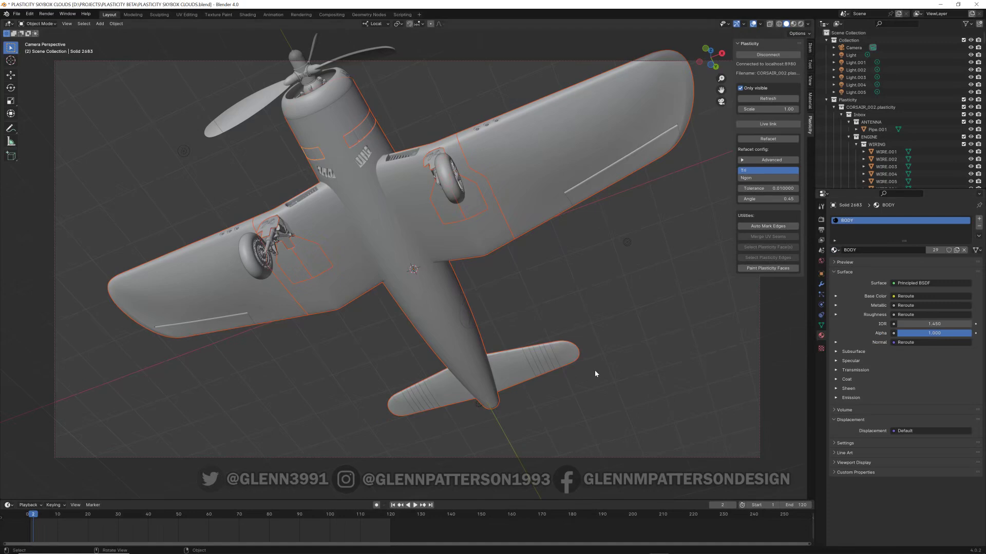
{"action": "key", "text": "F5"}
{"action": "middle_click_drag", "start_coordinate": [646, 307], "coordinate": [533, 257]}
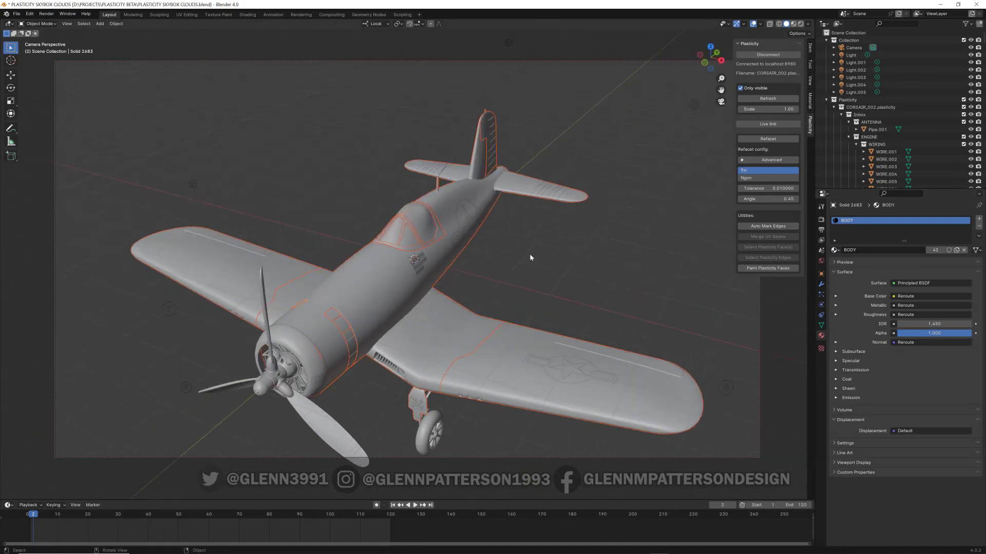
{"action": "scroll", "coordinate": [530, 257], "scroll_direction": "up", "scroll_amount": 6}
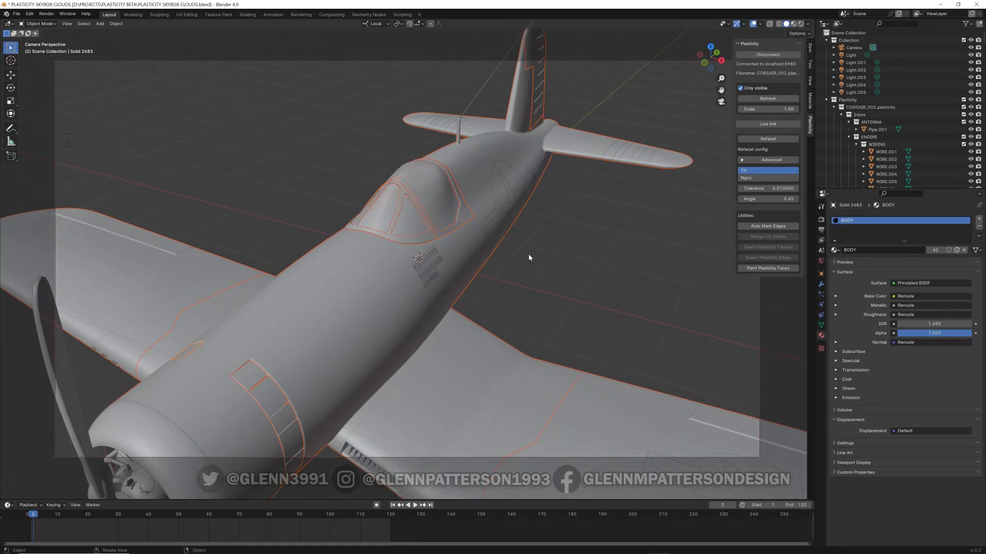
- Switch the viewport to Rendered shading
{"action": "key", "text": "ctrl+l"}
{"action": "mouse_move", "coordinate": [529, 255]}
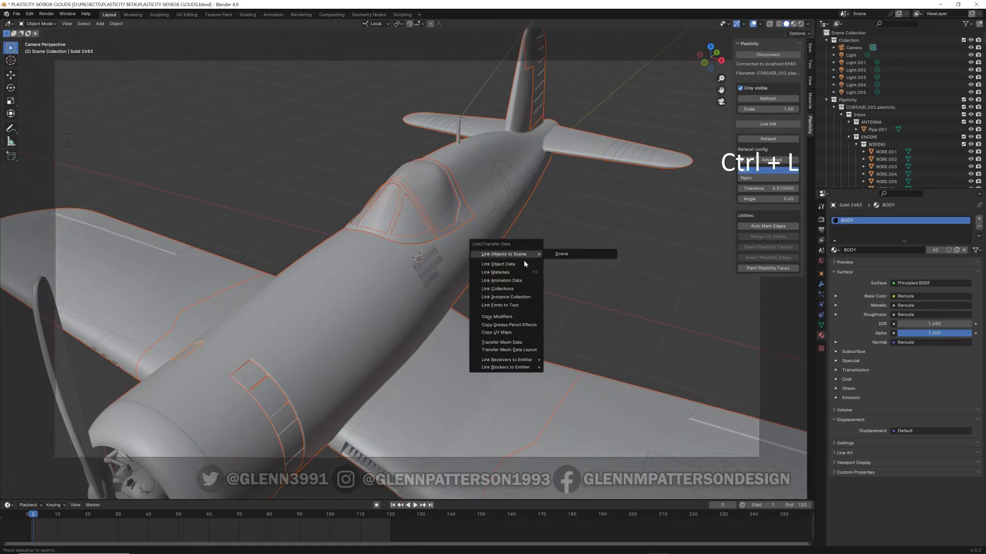
{"action": "left_click", "coordinate": [495, 272]}
{"action": "middle_click_drag", "start_coordinate": [638, 276], "coordinate": [608, 284]}
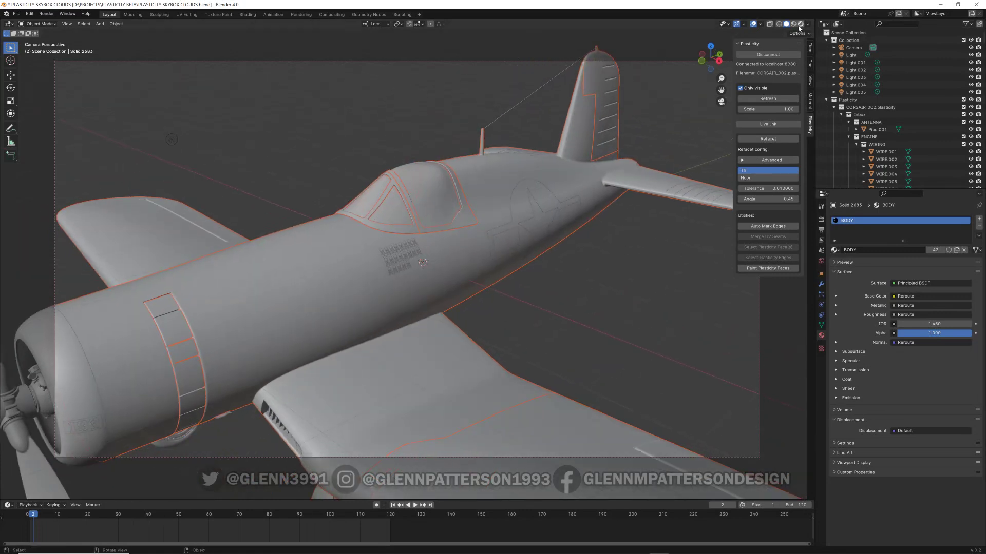
{"action": "left_click", "coordinate": [800, 24]}
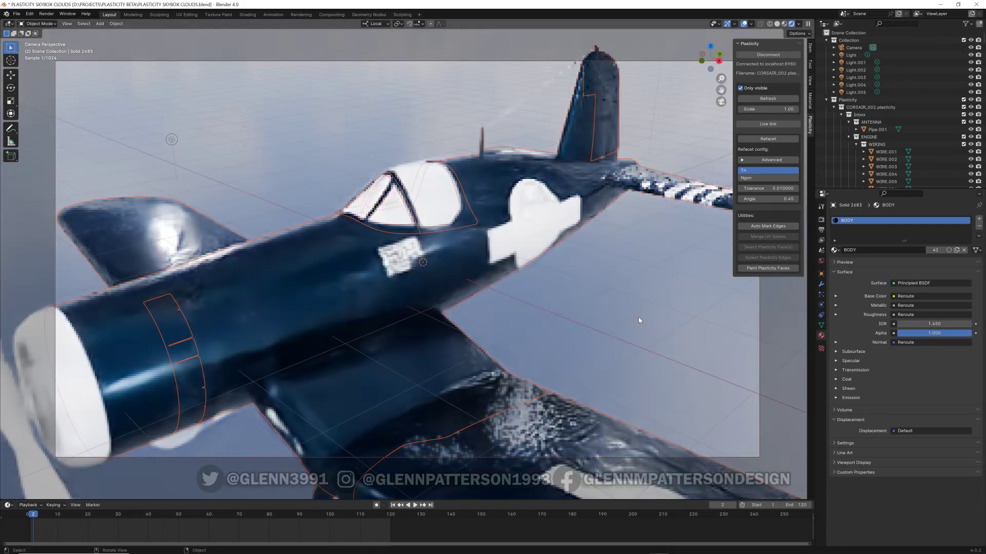
- Select the fuselage star decal and the wing's WING STAR BLUE decal
{"action": "left_click", "coordinate": [493, 242]}
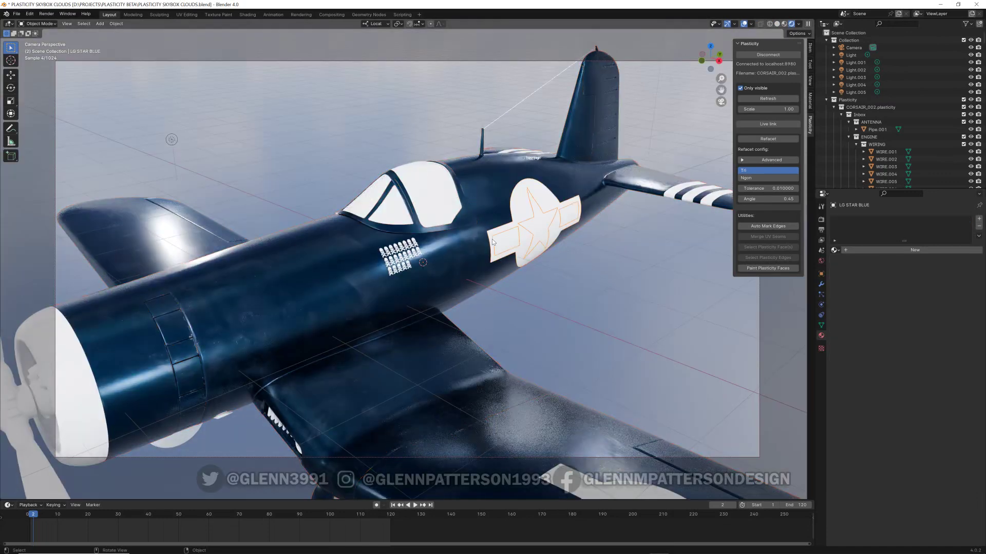
{"action": "middle_click_drag", "start_coordinate": [585, 252], "coordinate": [612, 269]}
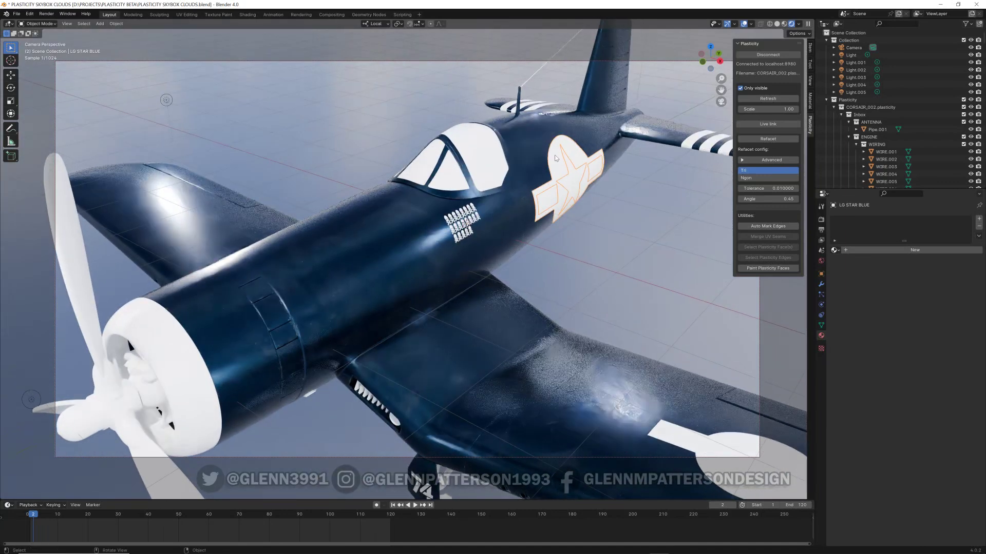
{"action": "left_click", "coordinate": [662, 432], "text": "shift"}
{"action": "key", "text": "ctrl+z"}
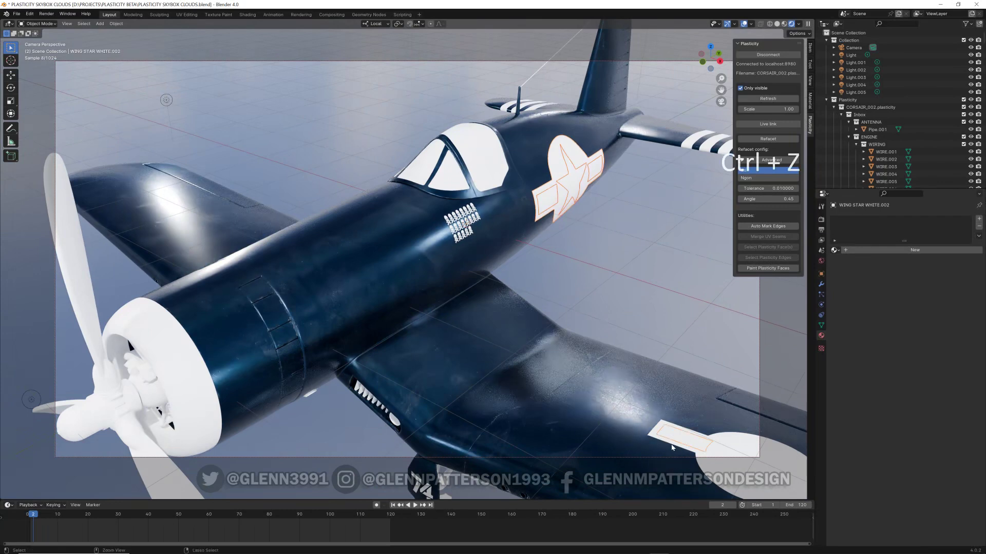
{"action": "left_click", "coordinate": [651, 437], "text": "shift"}
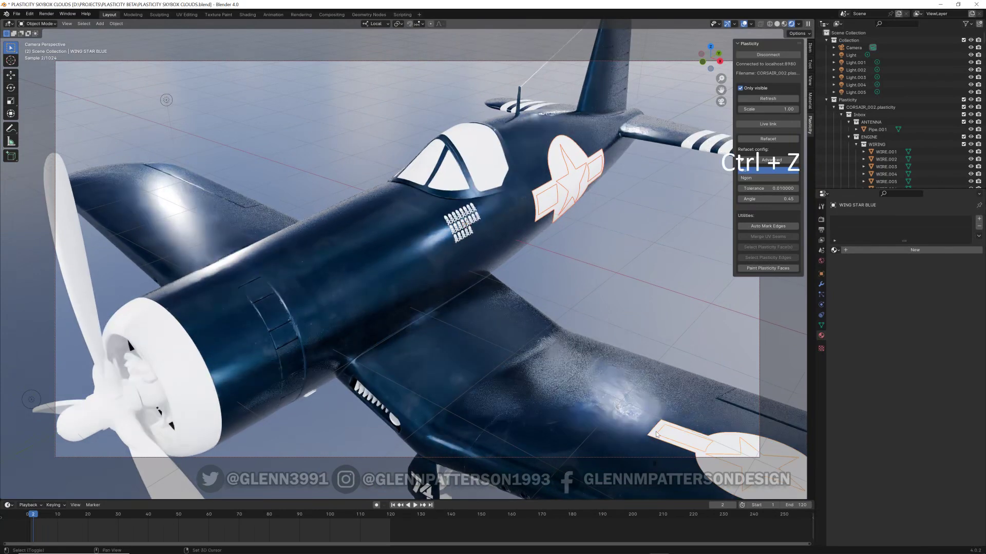
- Assign DECAL BLUE to the wing star and link it to the fuselage star
{"action": "left_click", "coordinate": [835, 250]}
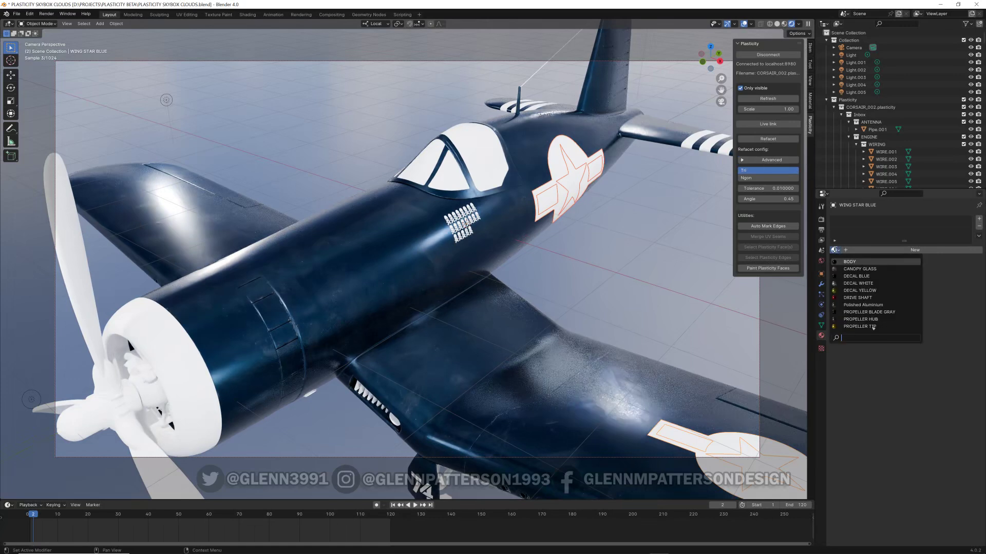
{"action": "left_click", "coordinate": [849, 277]}
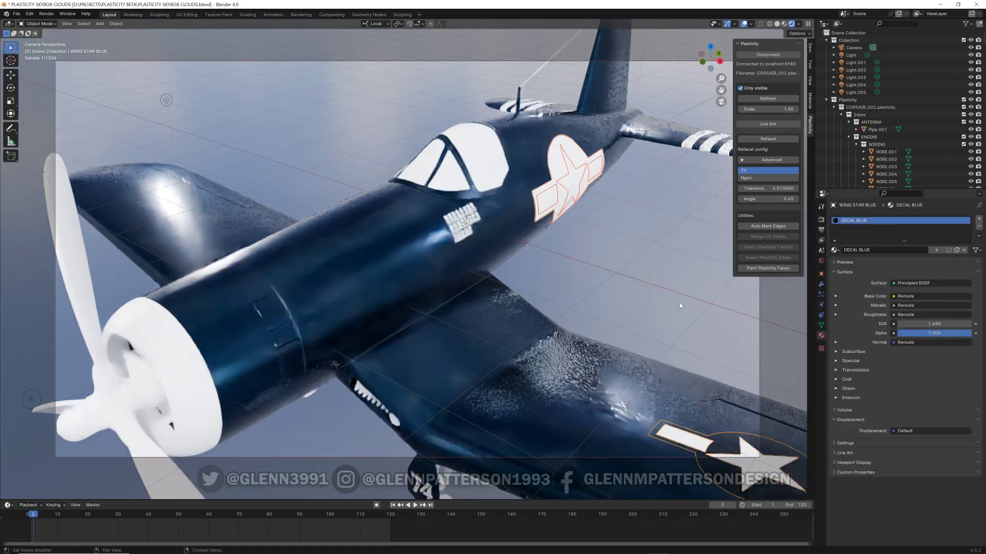
{"action": "key", "text": "F5"}
{"action": "key", "text": "ctrl+l"}
{"action": "left_click", "coordinate": [653, 297]}
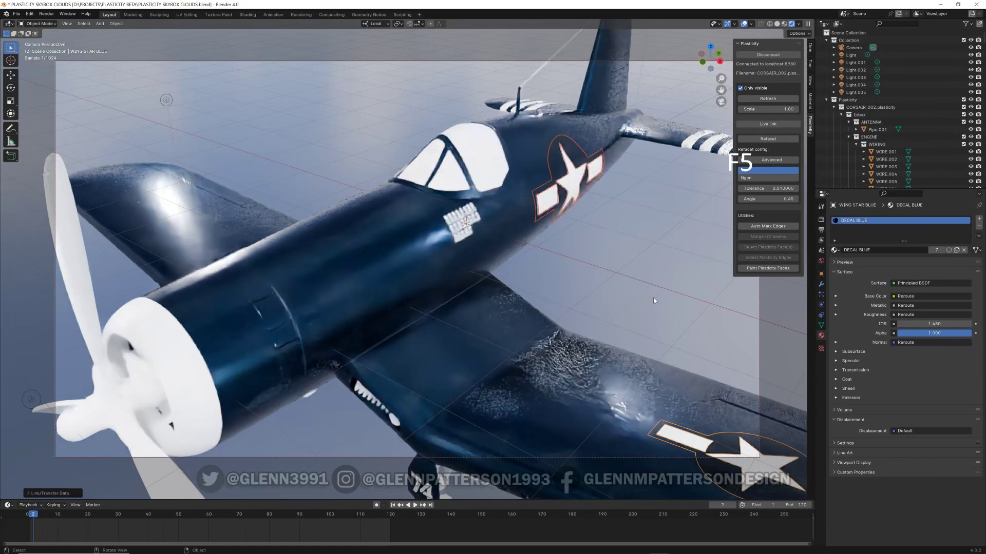
{"action": "middle_click_drag", "start_coordinate": [486, 278], "coordinate": [540, 129]}
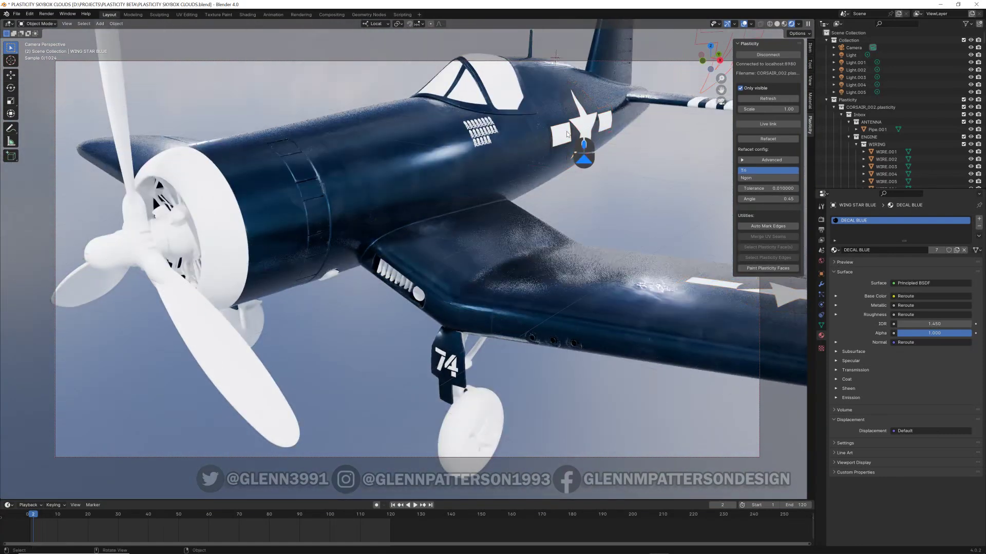
{"action": "scroll", "coordinate": [545, 138], "scroll_direction": "up", "scroll_amount": 5}
{"action": "middle_click_drag", "start_coordinate": [545, 137], "coordinate": [402, 252], "text": "shift"}
{"action": "left_click", "coordinate": [402, 252], "text": "shift"}
{"action": "scroll", "coordinate": [400, 251], "scroll_direction": "up", "scroll_amount": 3}
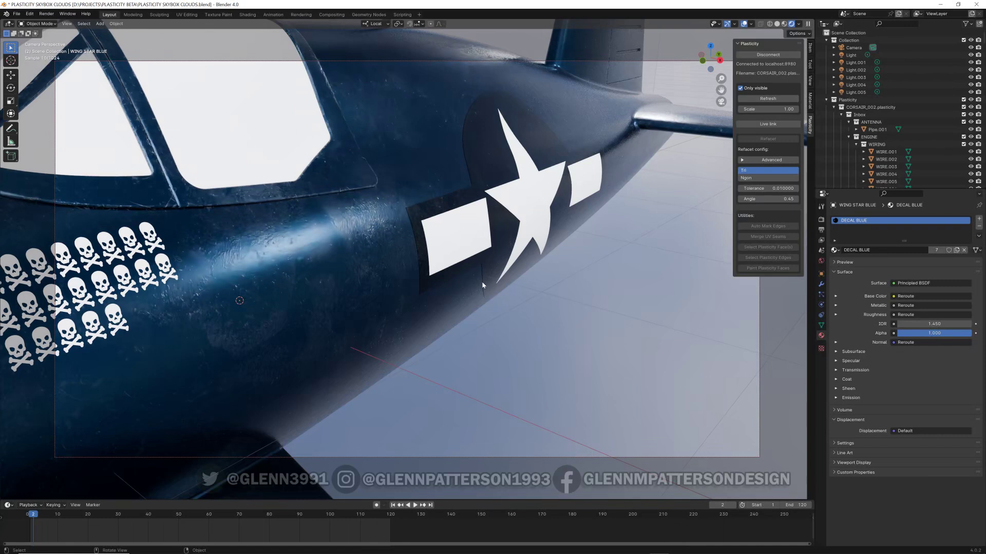
{"action": "middle_click_drag", "start_coordinate": [485, 269], "coordinate": [489, 264]}
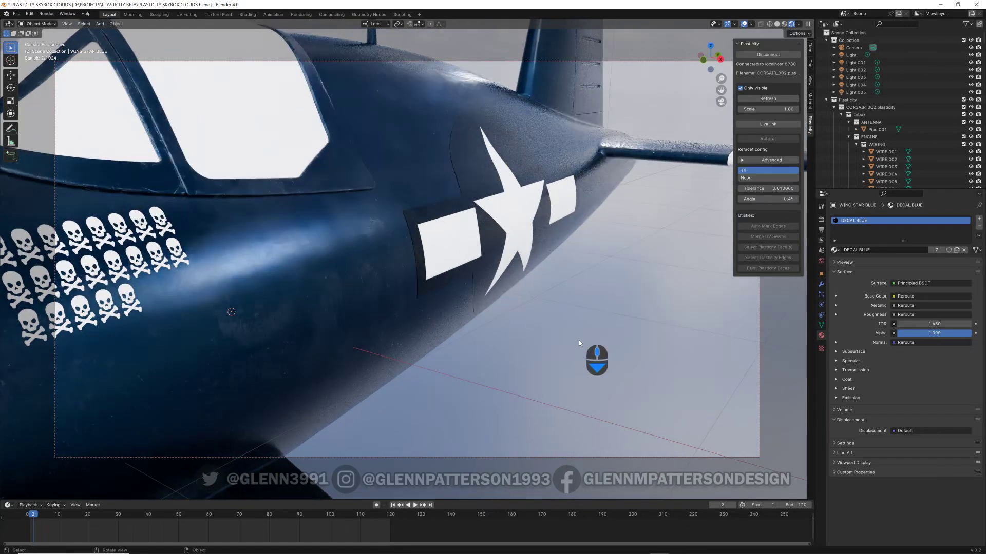
{"action": "scroll", "coordinate": [577, 344], "scroll_direction": "down", "scroll_amount": 5}
{"action": "middle_click_drag", "start_coordinate": [578, 347], "coordinate": [553, 243]}
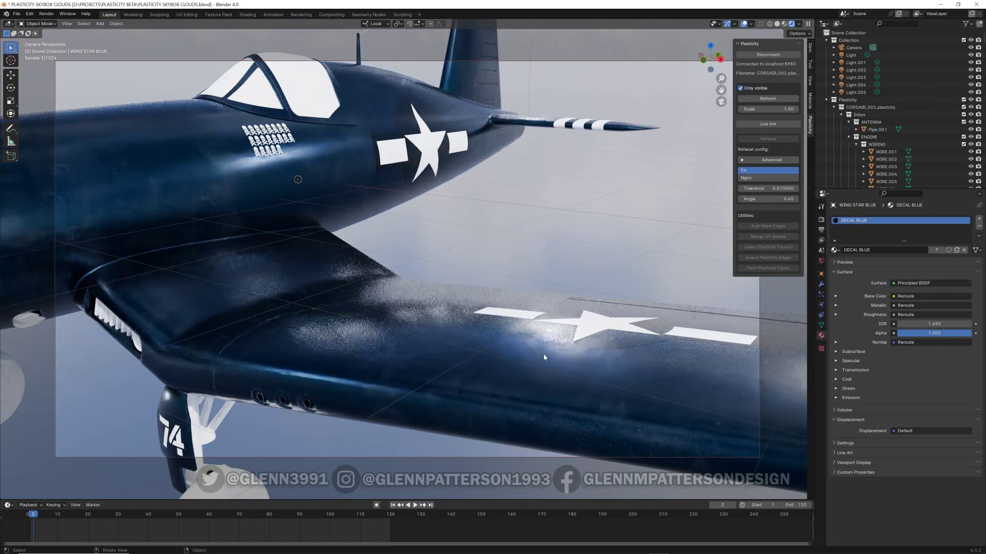
{"action": "middle_click_drag", "start_coordinate": [543, 354], "coordinate": [481, 355]}
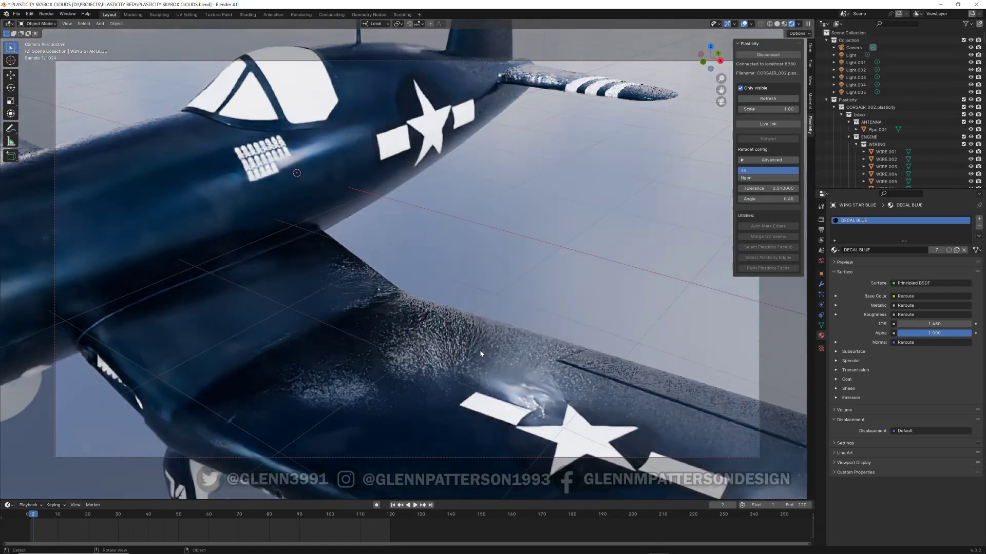
{"action": "scroll", "coordinate": [492, 358], "scroll_direction": "down", "scroll_amount": 6}
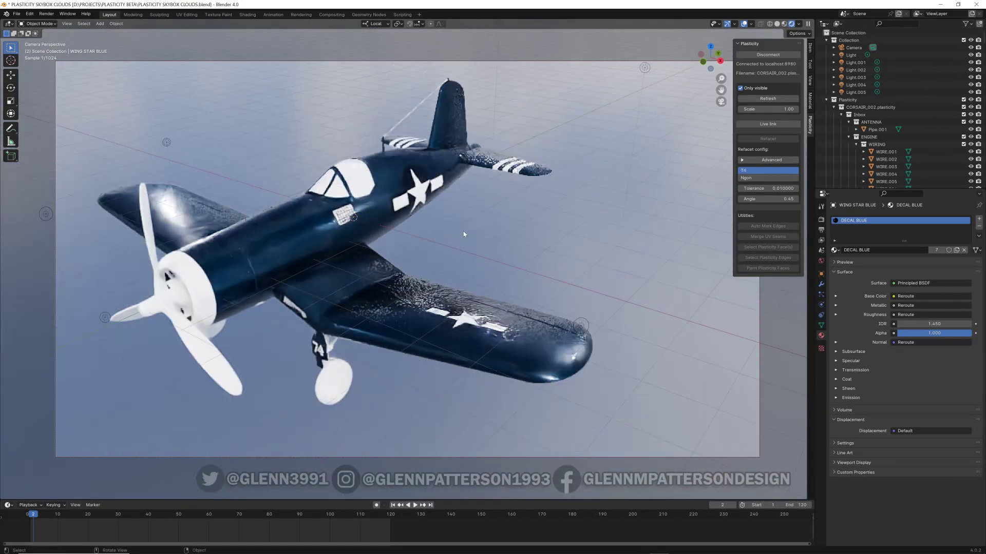
{"action": "middle_click_drag", "start_coordinate": [473, 264], "coordinate": [464, 285], "text": "shift"}
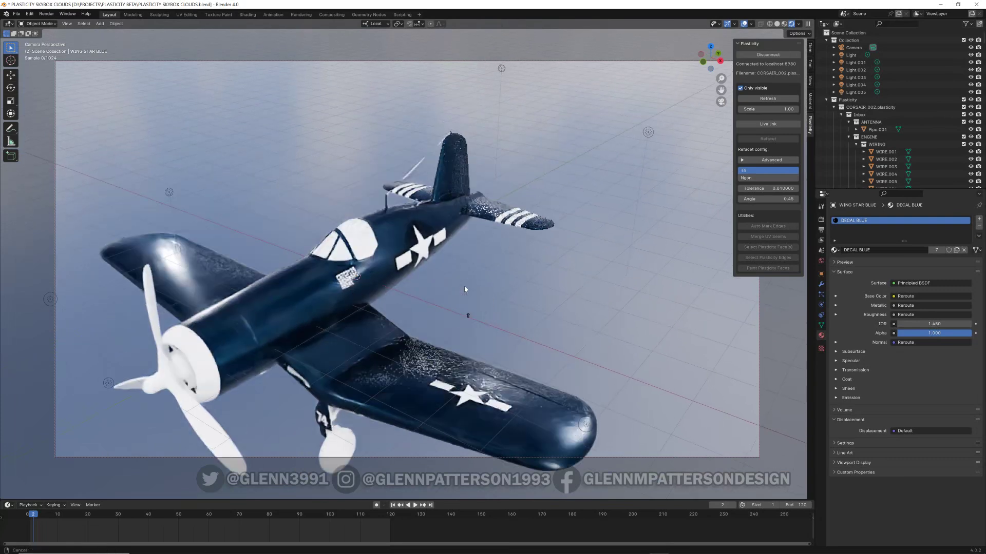
- Check the tail stripe pieces and main body materials, then return to Plasticity
{"action": "left_click", "coordinate": [502, 225]}
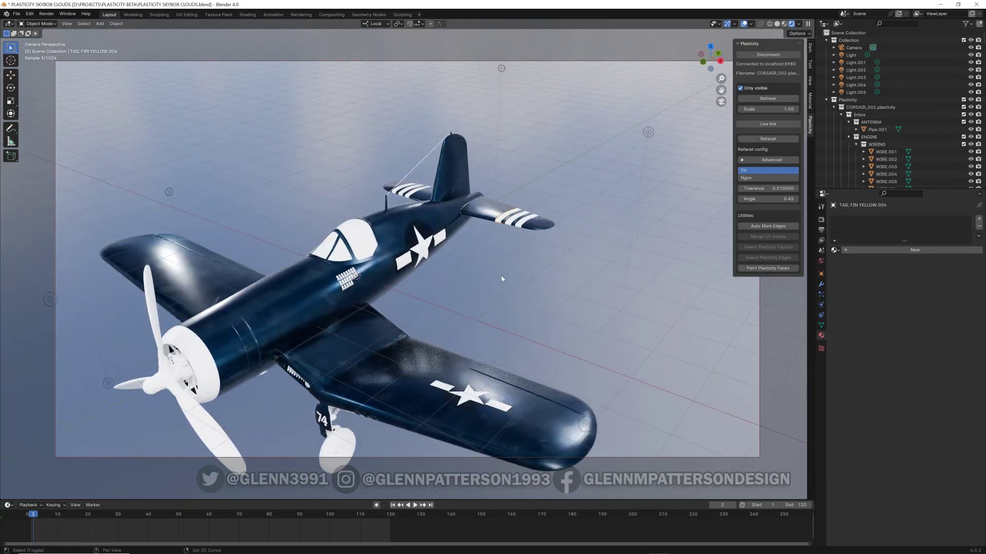
{"action": "left_click", "coordinate": [512, 227], "text": "shift"}
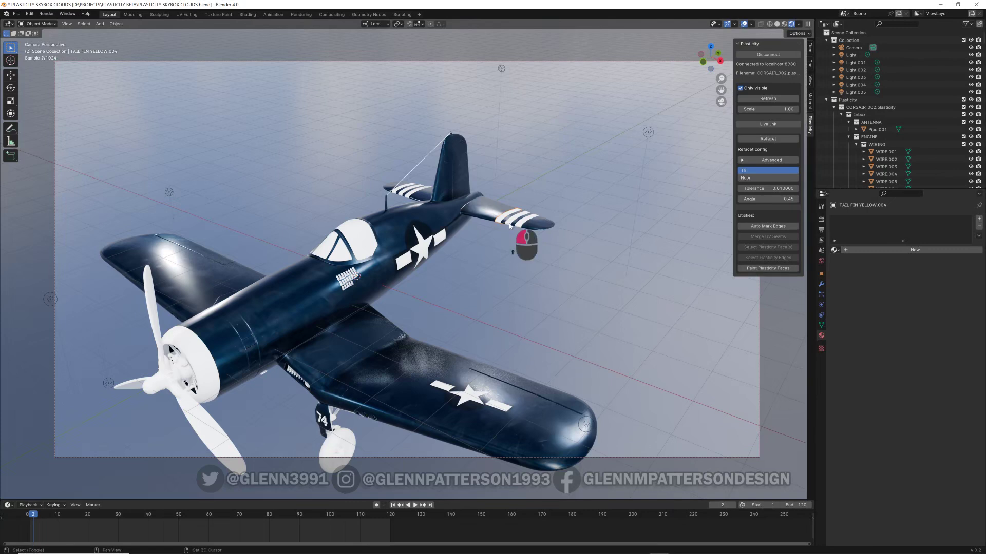
{"action": "left_click", "coordinate": [412, 197]}
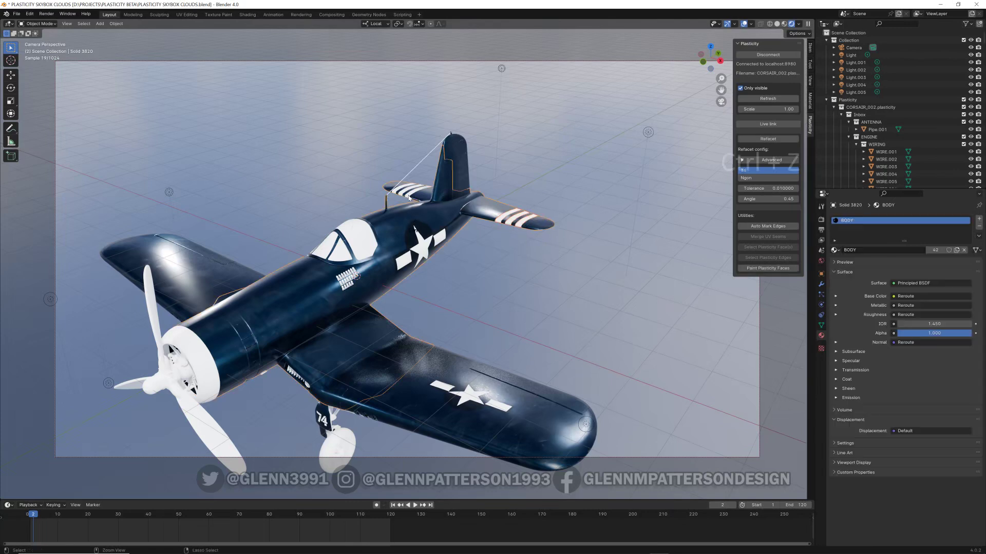
{"action": "key", "text": "ctrl+z"}
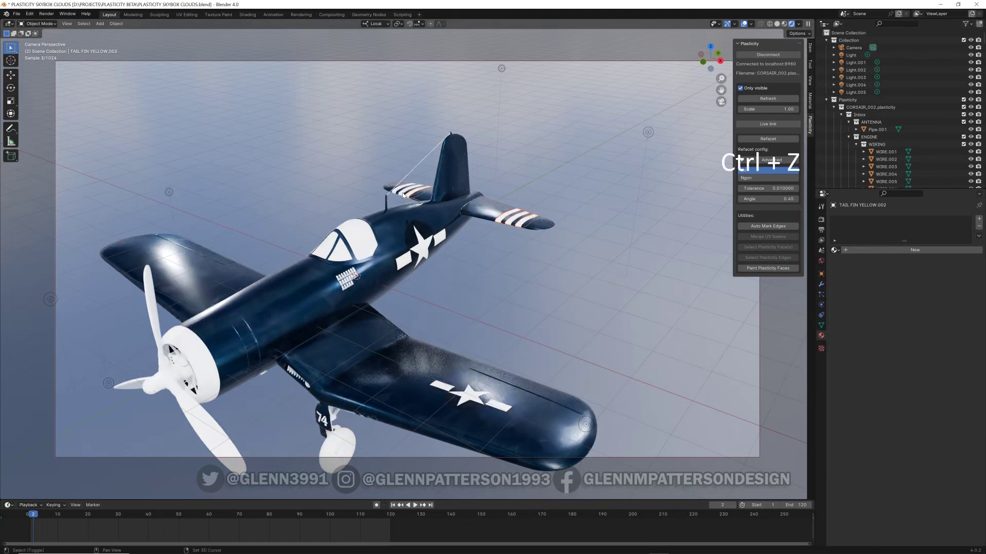
{"action": "left_click", "coordinate": [399, 195]}
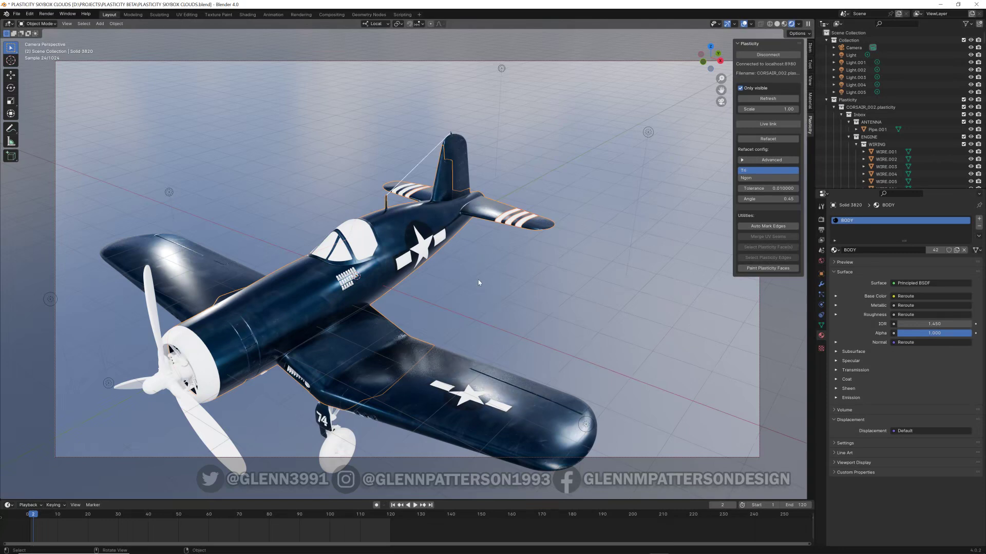
{"action": "middle_click_drag", "start_coordinate": [470, 275], "coordinate": [471, 271]}
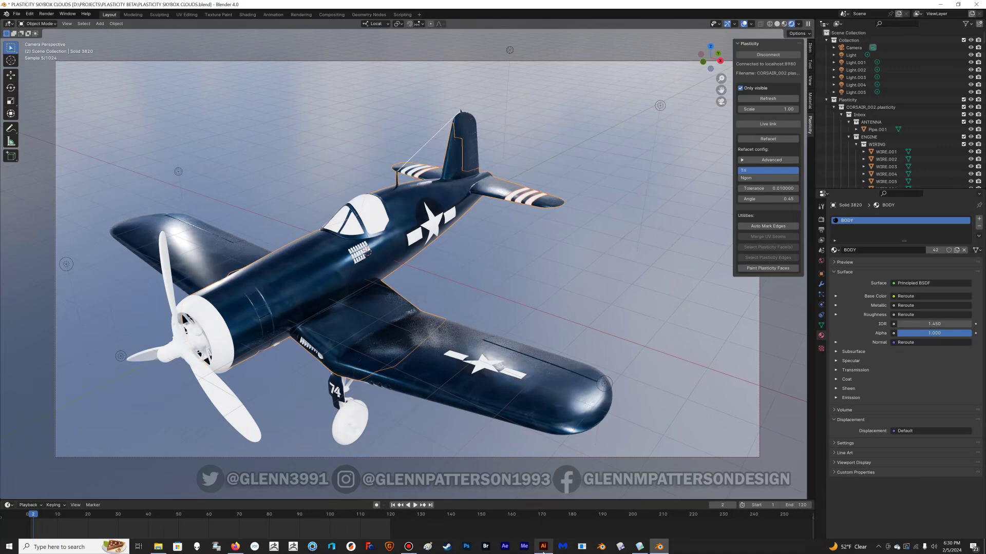
{"action": "left_click", "coordinate": [640, 547]}
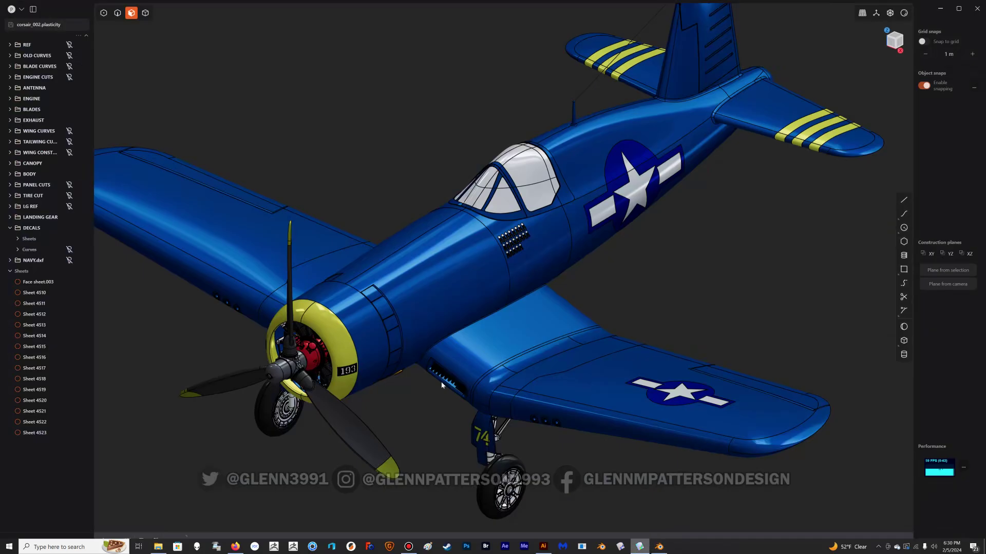